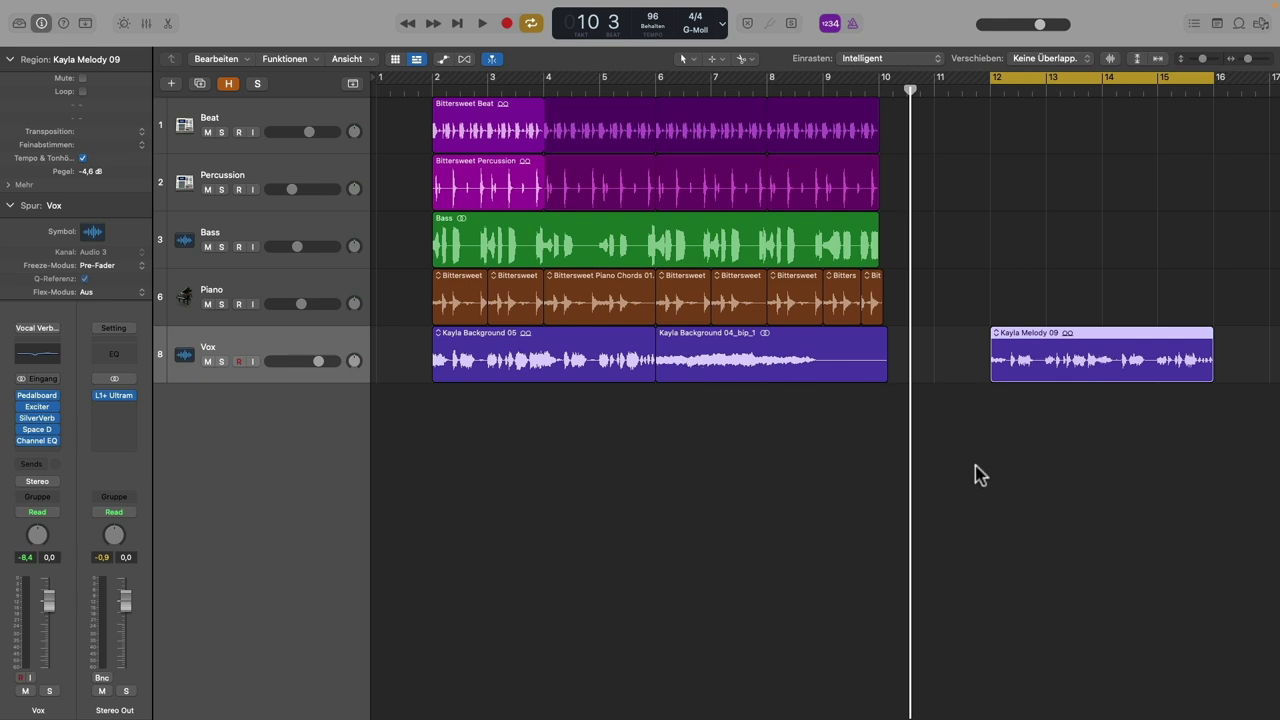
- Listen to the Kayla Melody 09 region on the Vox track, switching off cycle mode during playback
{"action": "key", "text": "space"}
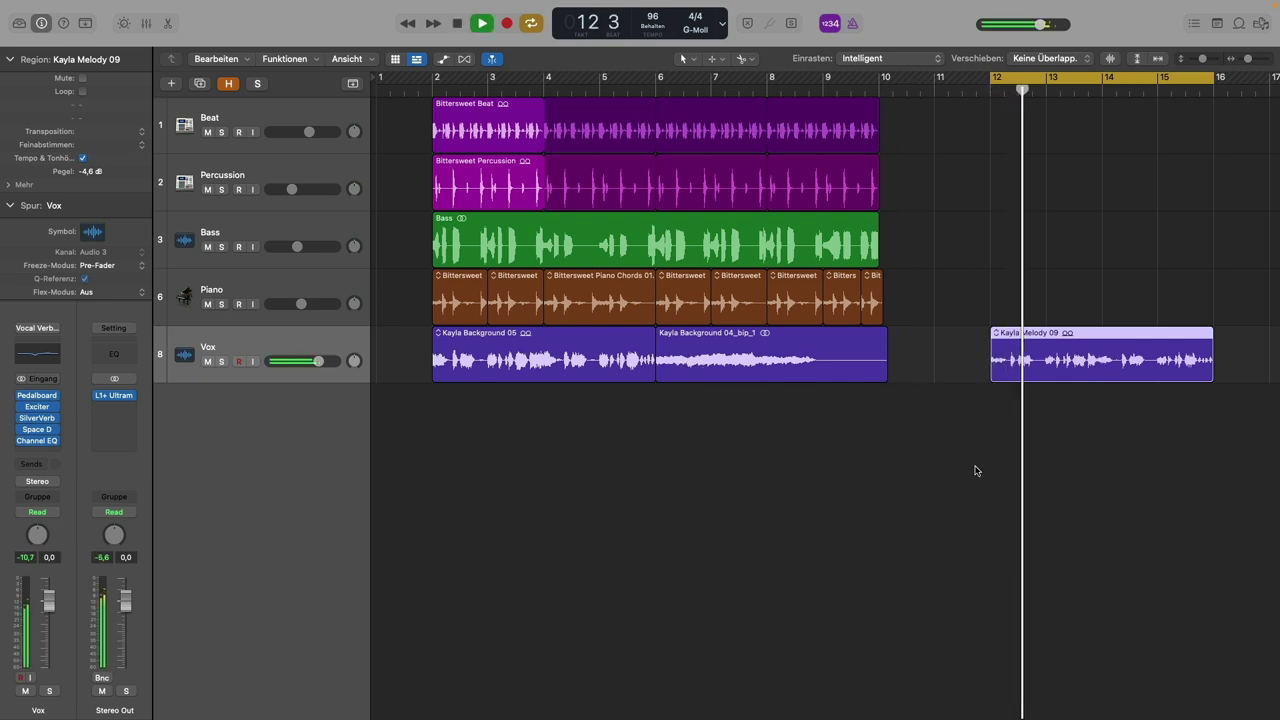
{"action": "left_click", "coordinate": [1074, 79]}
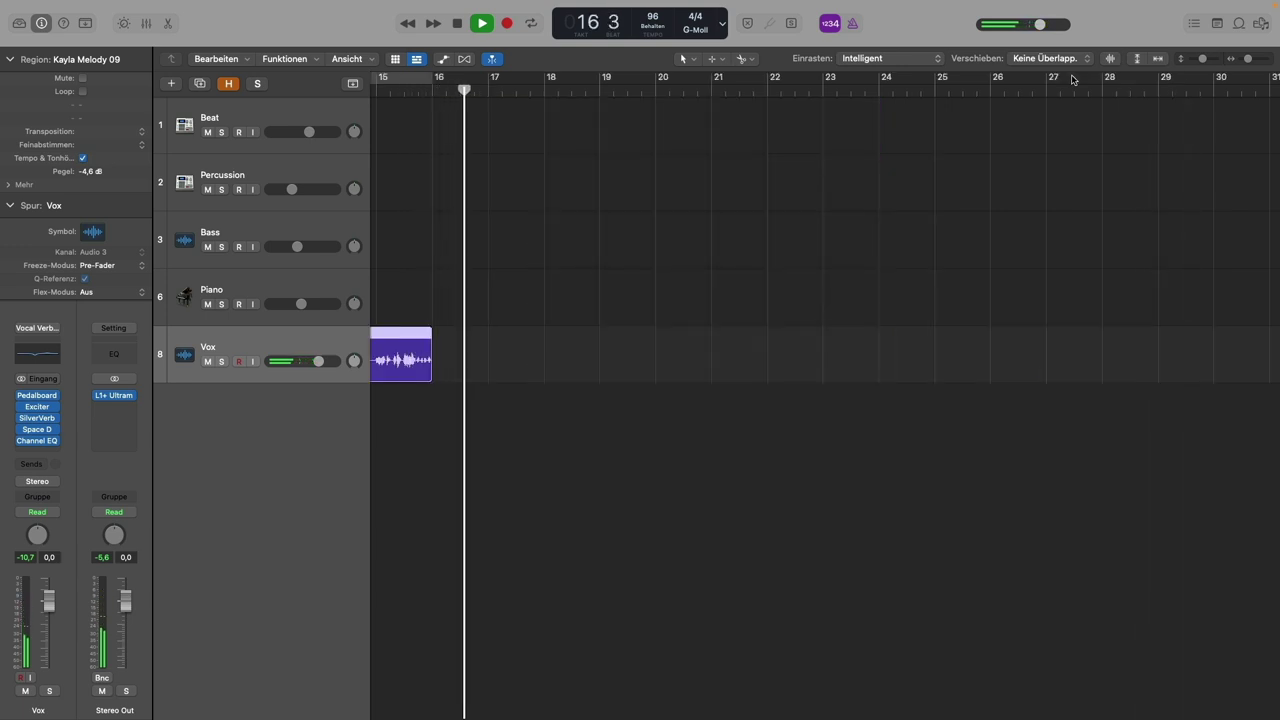
{"action": "key", "text": "space"}
- Set the cycle range around the Kayla Background 05 and Kayla Background 04_bip_1 regions on the Vox track
{"action": "scroll", "coordinate": [690, 420], "scroll_direction": "left", "scroll_amount": 10}
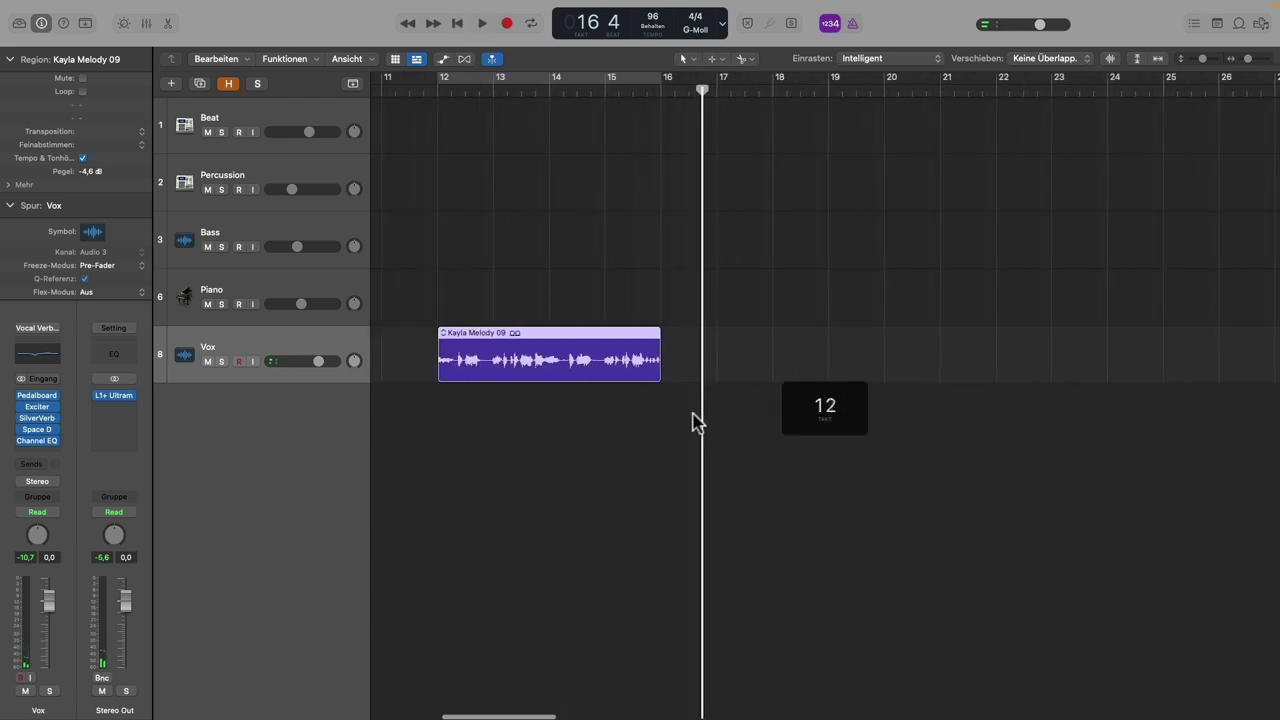
{"action": "scroll", "coordinate": [702, 419], "scroll_direction": "left", "scroll_amount": 5}
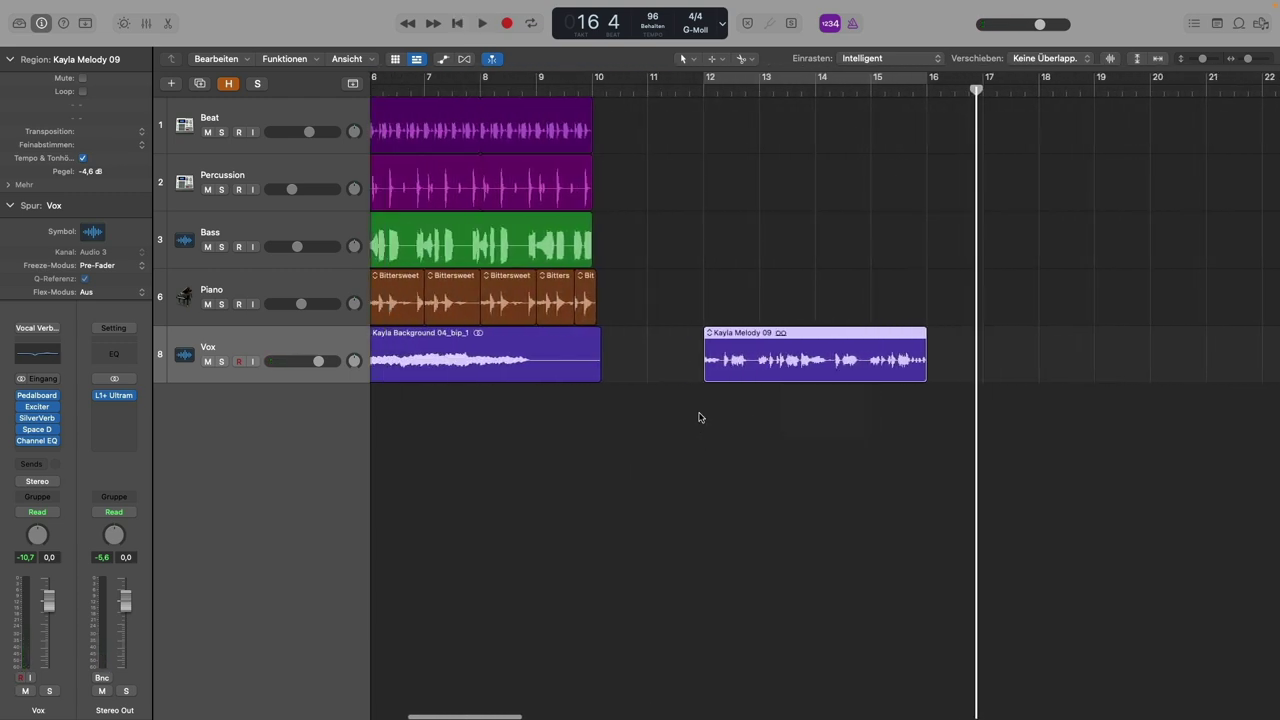
{"action": "scroll", "coordinate": [700, 419], "scroll_direction": "left", "scroll_amount": 3}
{"action": "scroll", "coordinate": [703, 420], "scroll_direction": "left", "scroll_amount": 5}
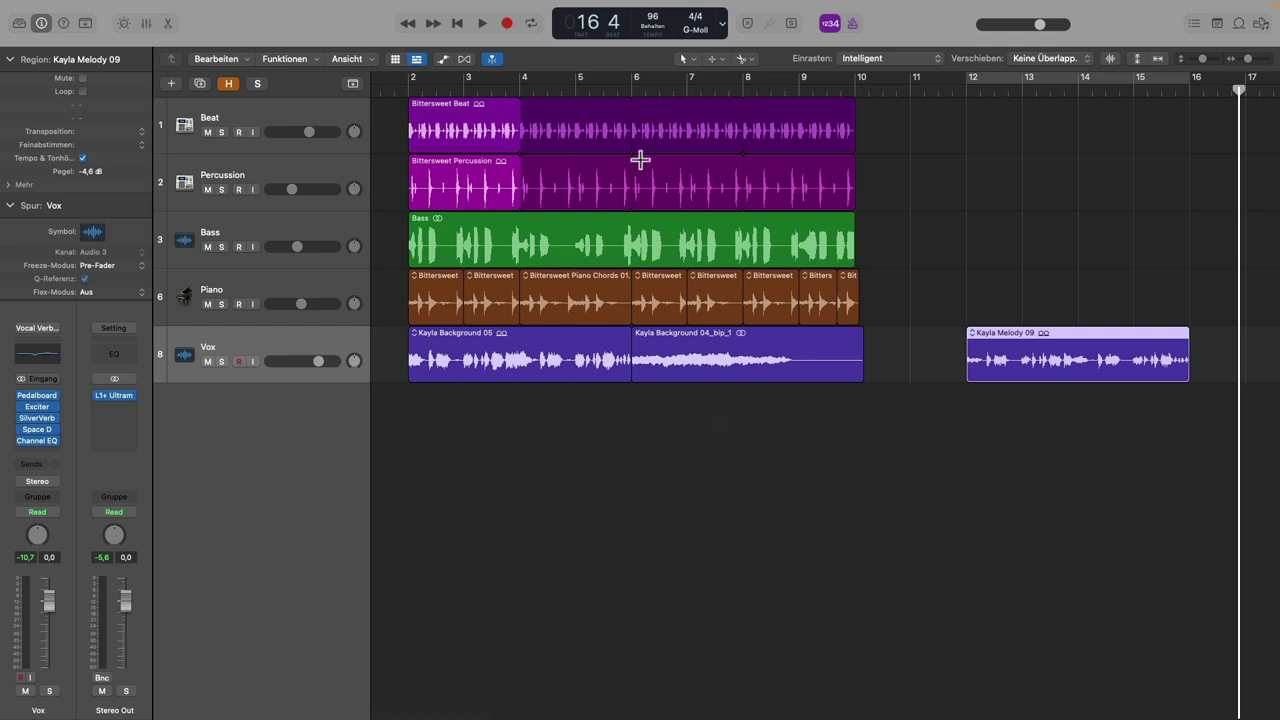
{"action": "left_click_drag", "start_coordinate": [468, 435], "coordinate": [657, 358]}
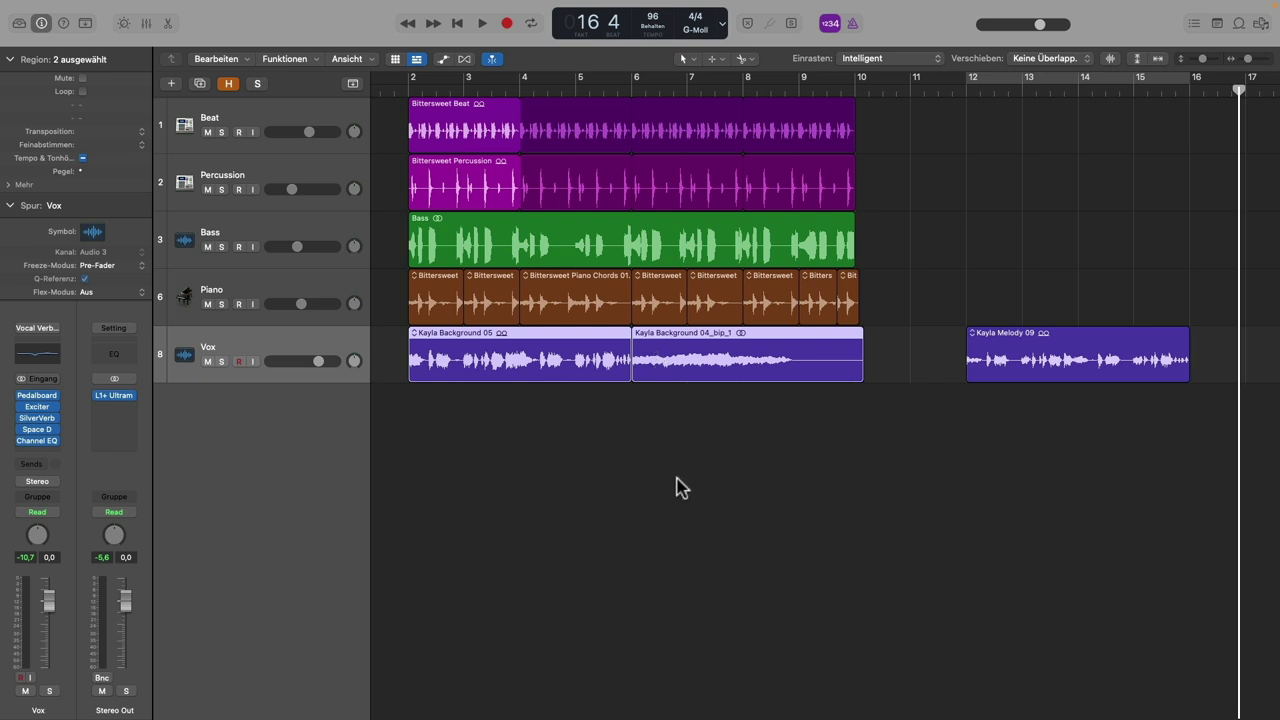
{"action": "key", "text": "super+u"}
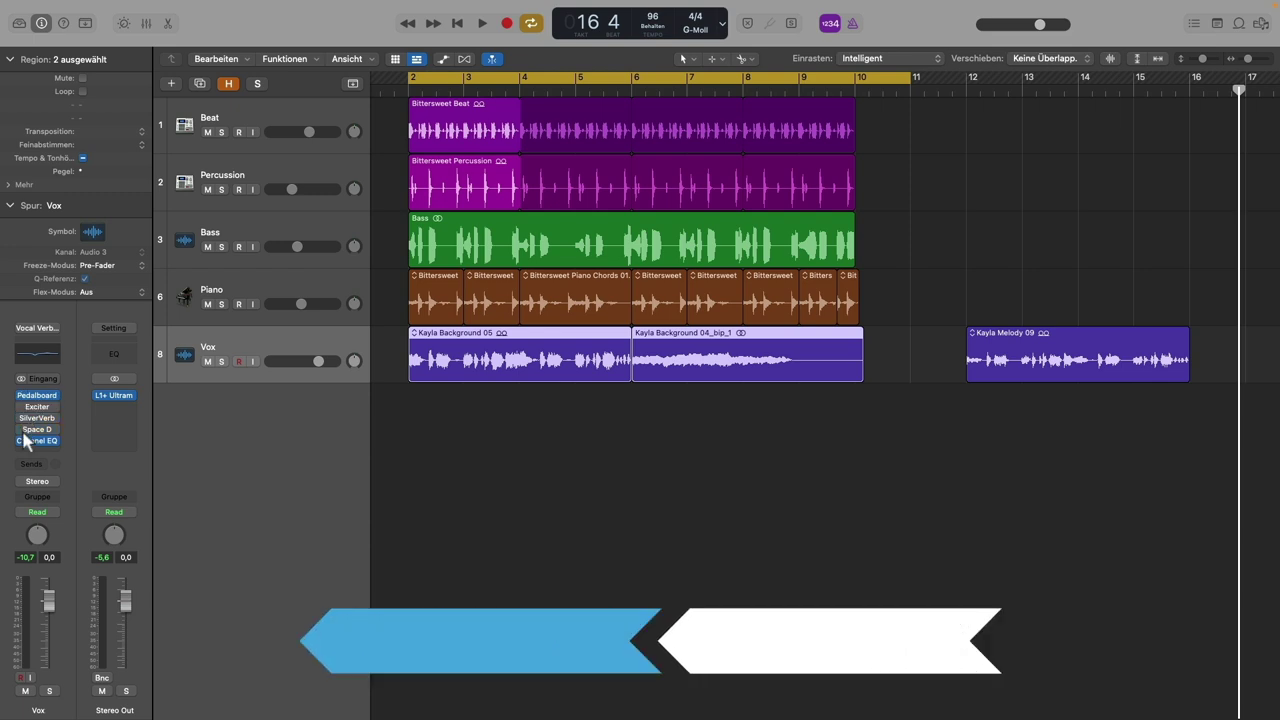
- Open the Vox track's Pedalboard, solo the track, and play the cycle with the effect first bypassed and then enabled
{"action": "left_click", "coordinate": [37, 398]}
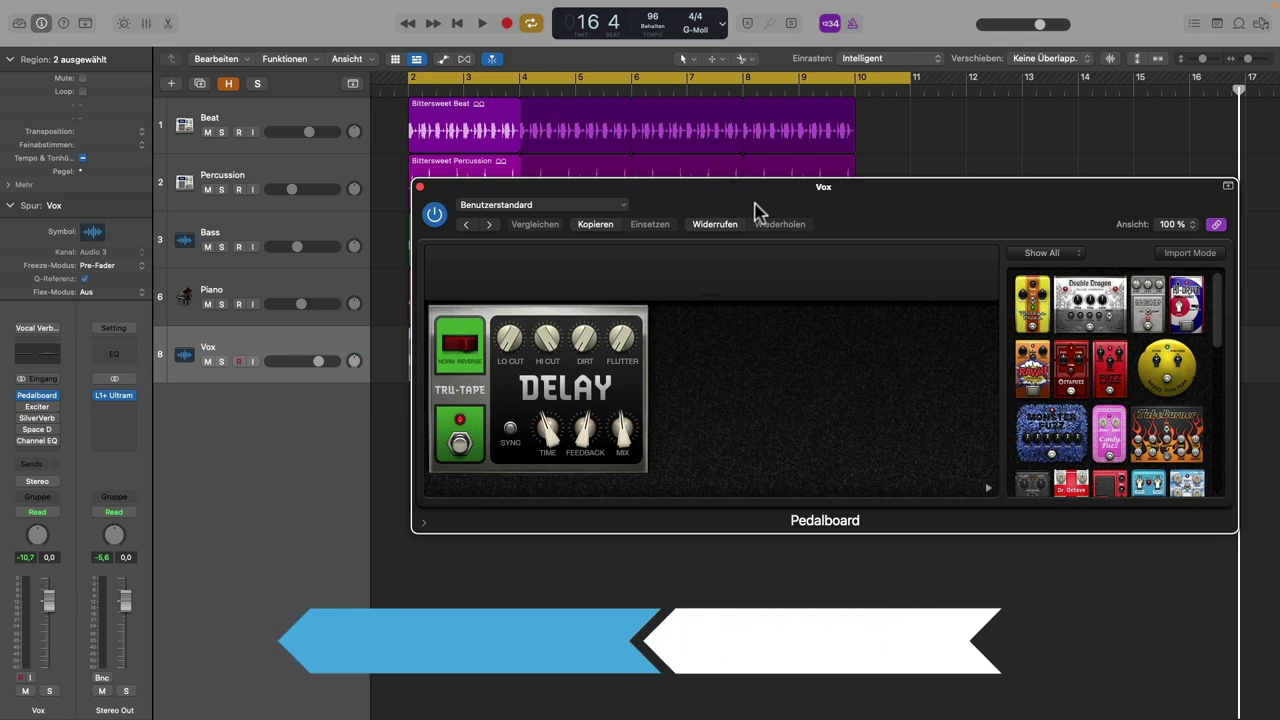
{"action": "left_click_drag", "start_coordinate": [754, 202], "coordinate": [726, 216]}
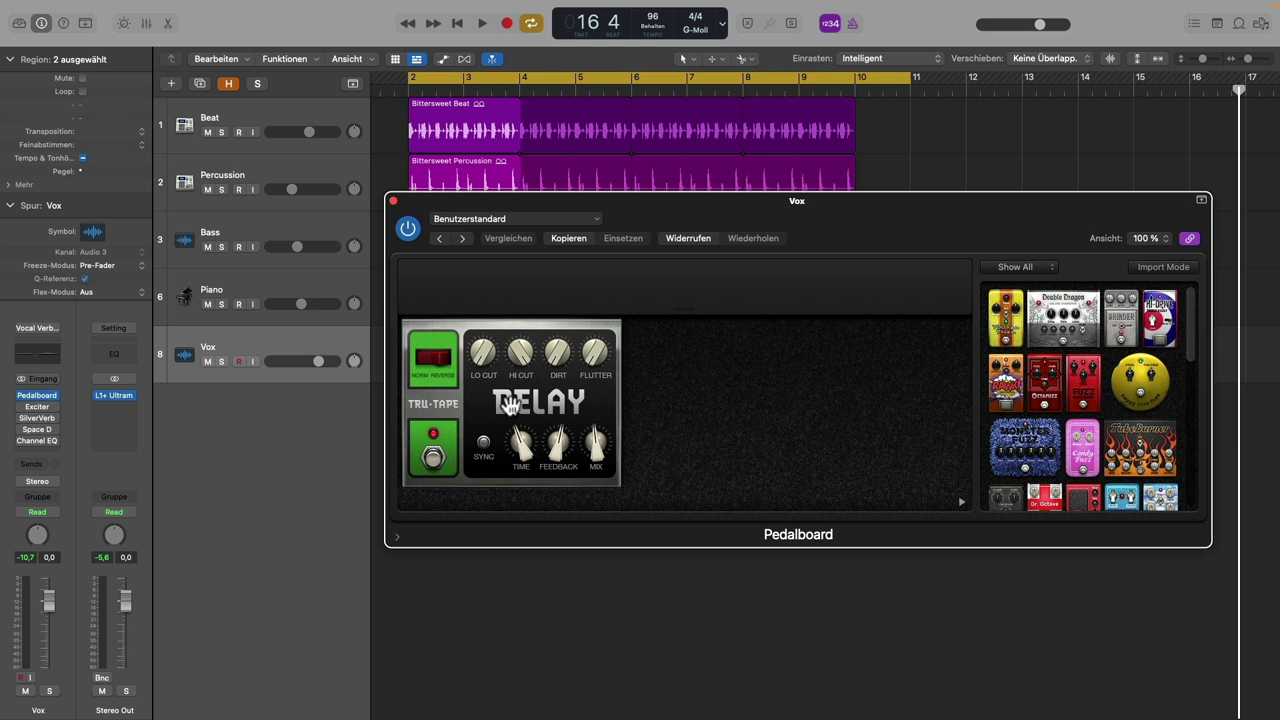
{"action": "left_click", "coordinate": [22, 396]}
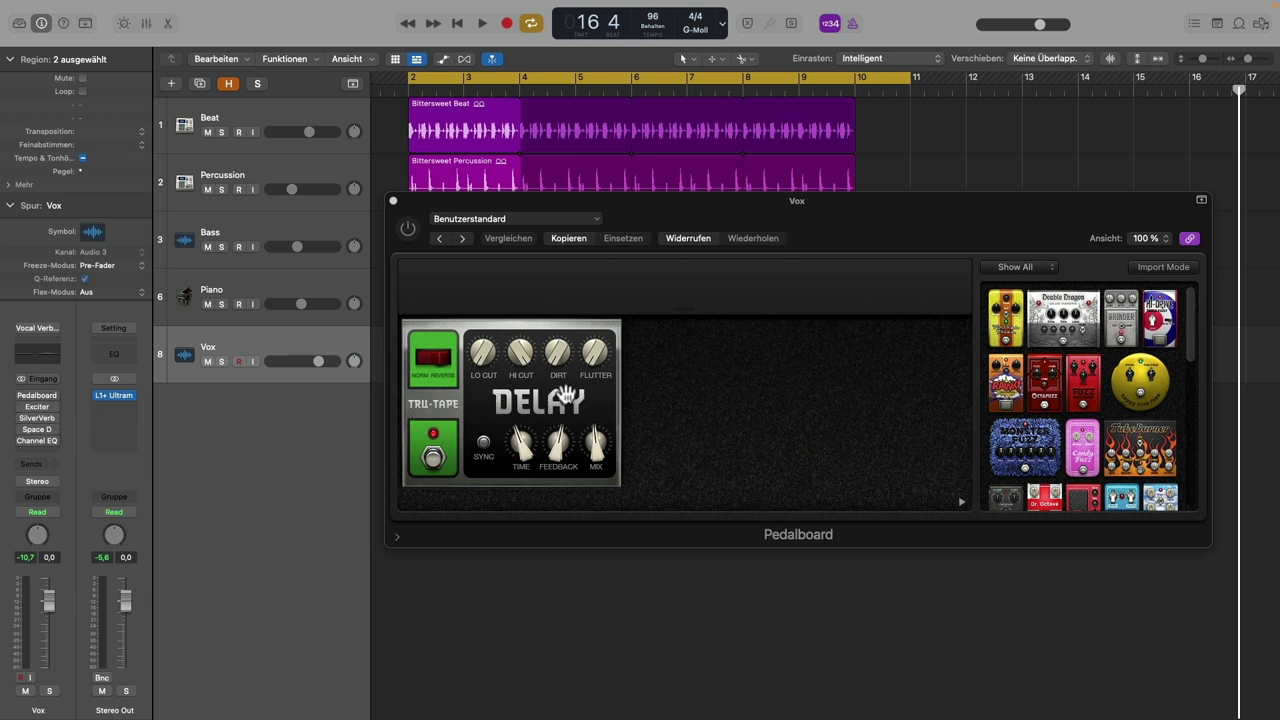
{"action": "left_click", "coordinate": [222, 361]}
{"action": "key", "text": "space"}
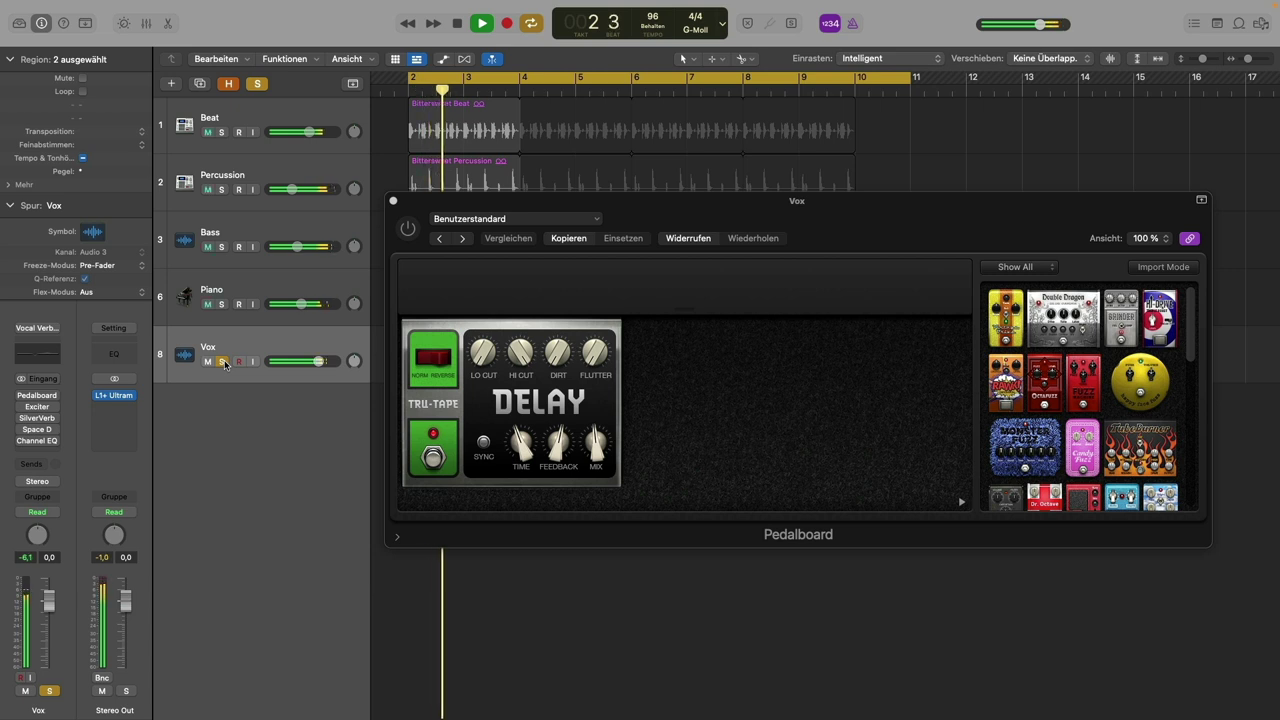
{"action": "left_click", "coordinate": [407, 230]}
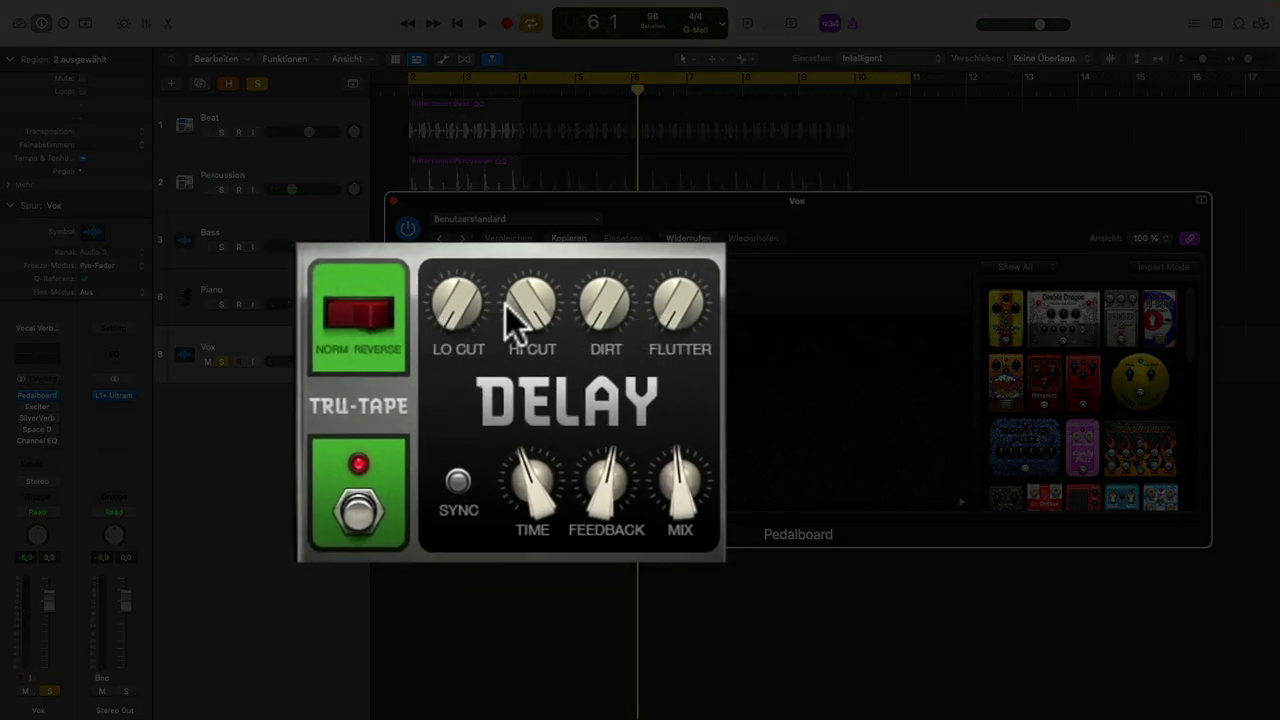
- Play the cycle while trying out the Feedback knob on the Tru-Tape Delay pedal
{"action": "mouse_move", "coordinate": [530, 490]}
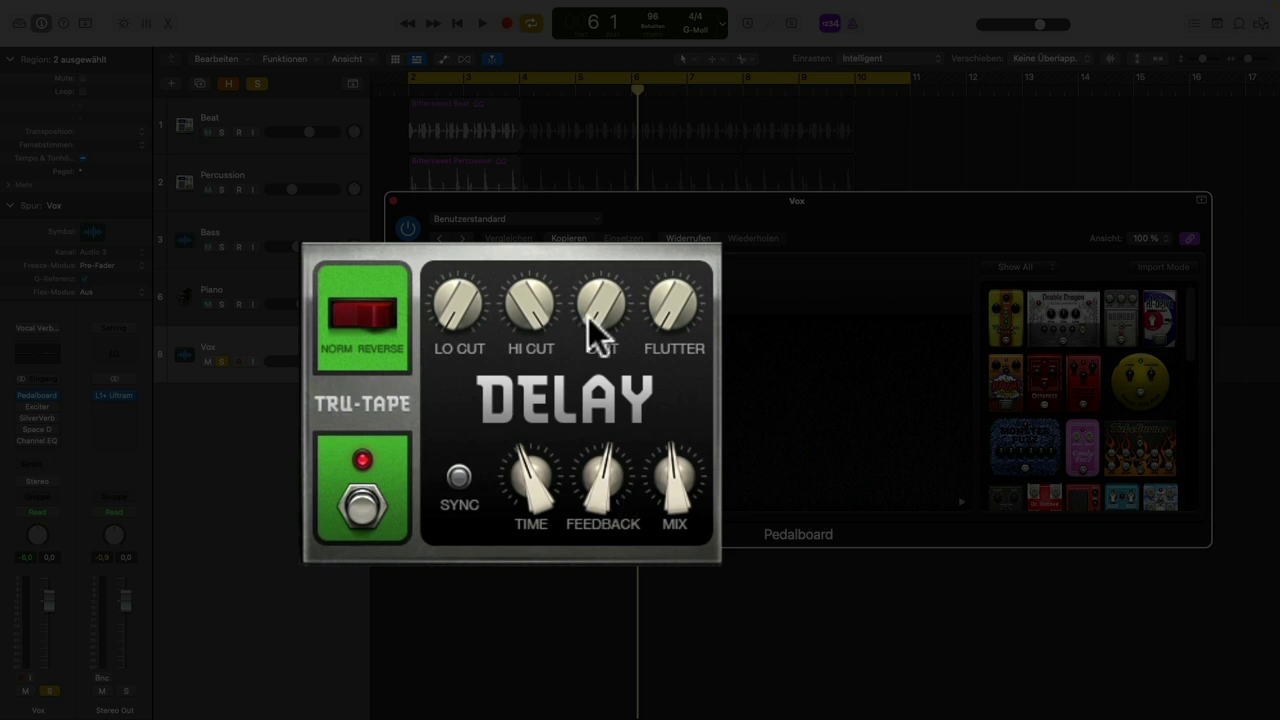
{"action": "key", "text": "space"}
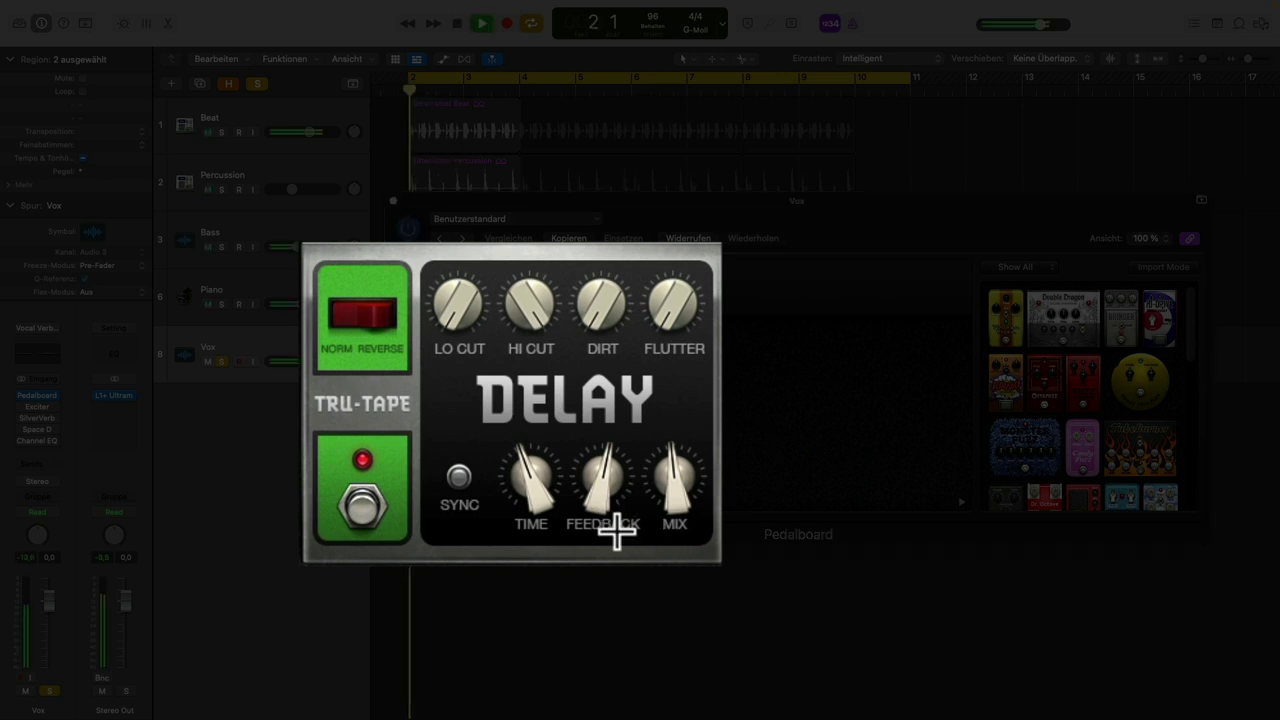
{"action": "left_click_drag", "start_coordinate": [598, 496], "coordinate": [598, 468]}
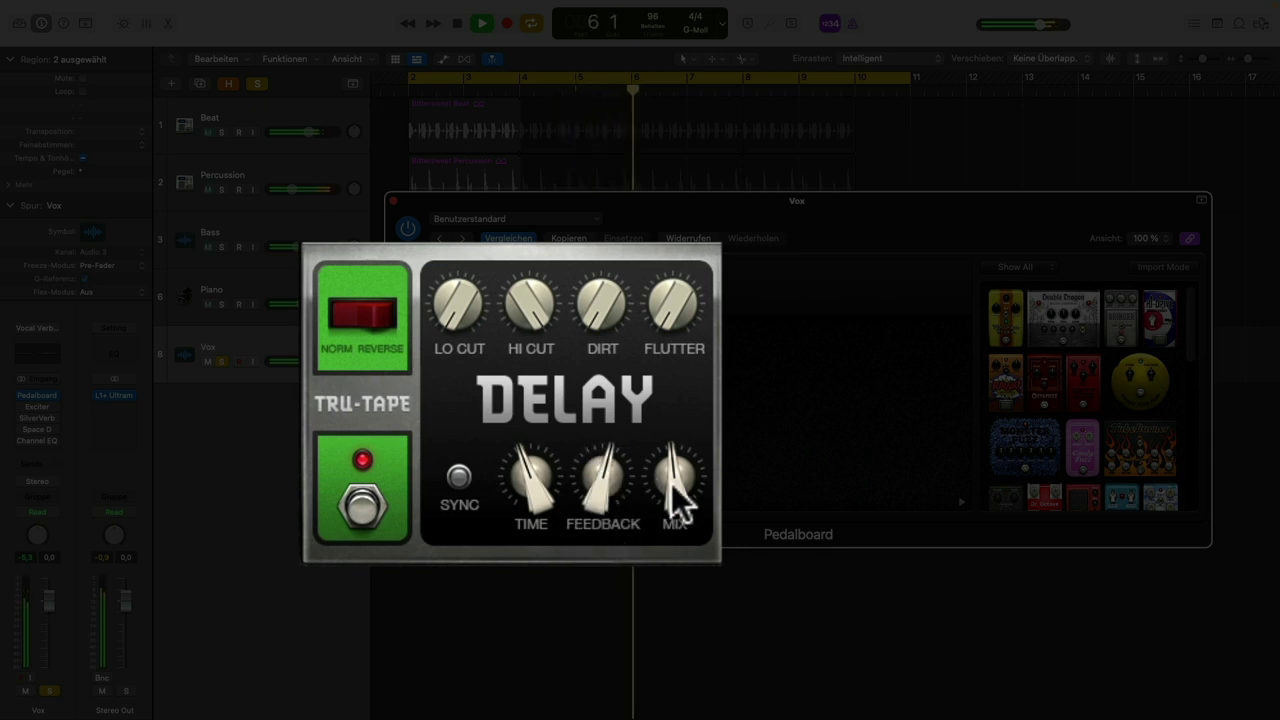
{"action": "key", "text": "space"}
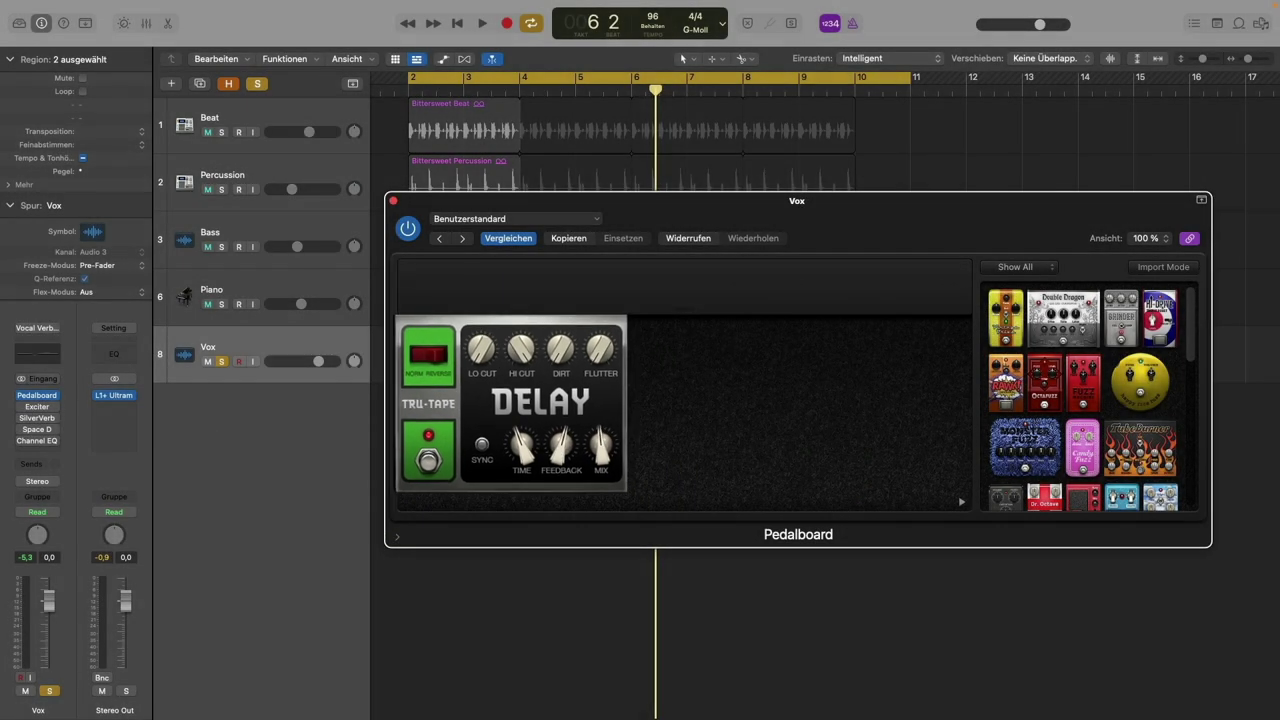
- Open the Exciter on the Vox track and enable it during playback to compare the vocal with and without it
{"action": "left_click", "coordinate": [41, 406]}
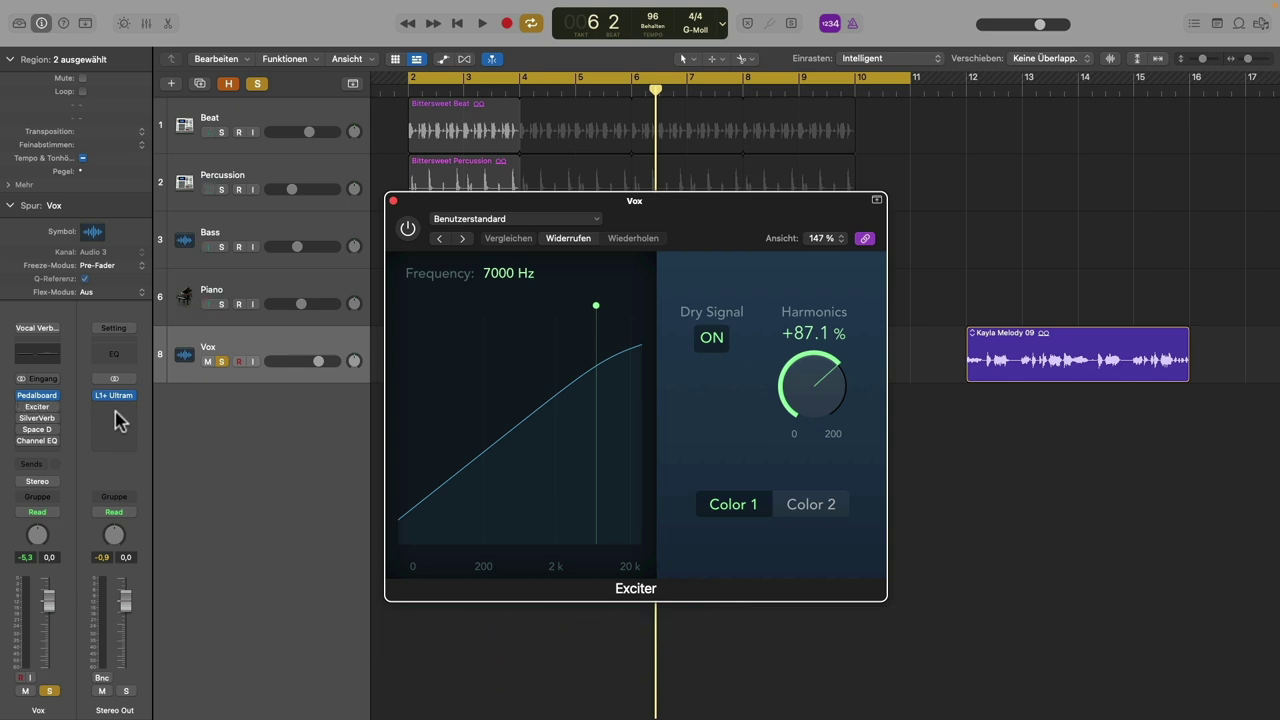
{"action": "key", "text": "space"}
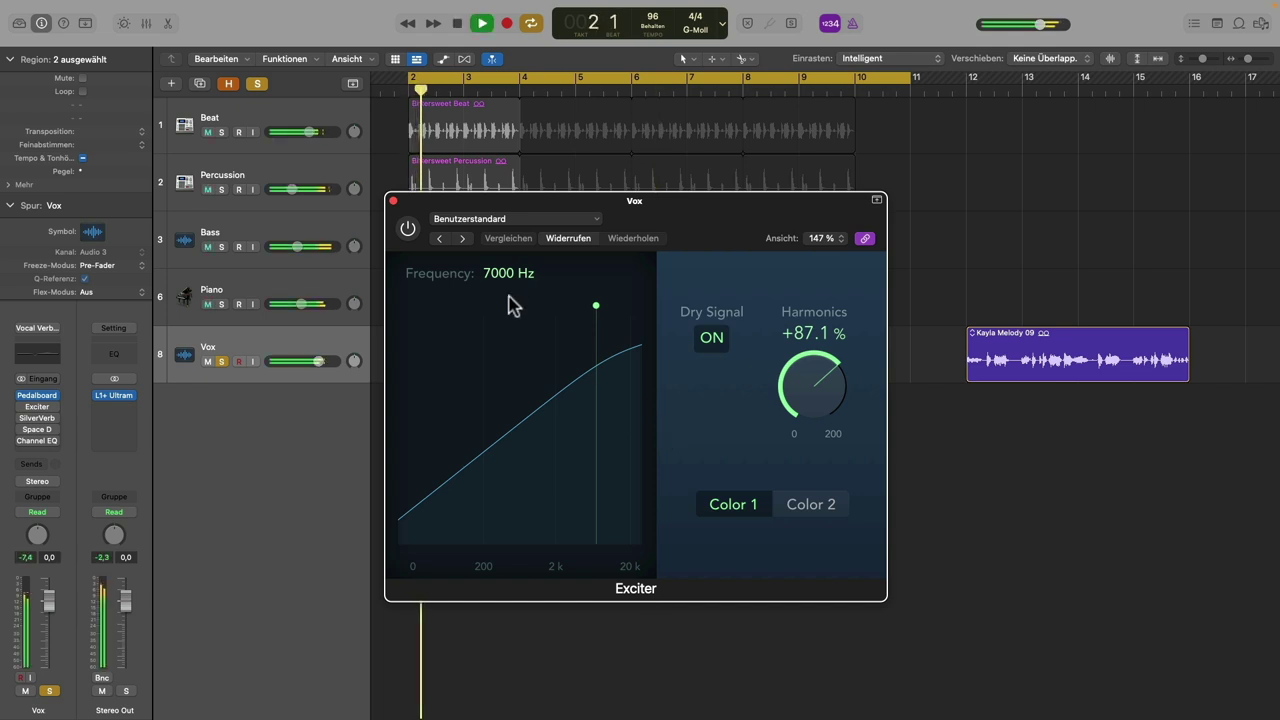
{"action": "left_click", "coordinate": [409, 230]}
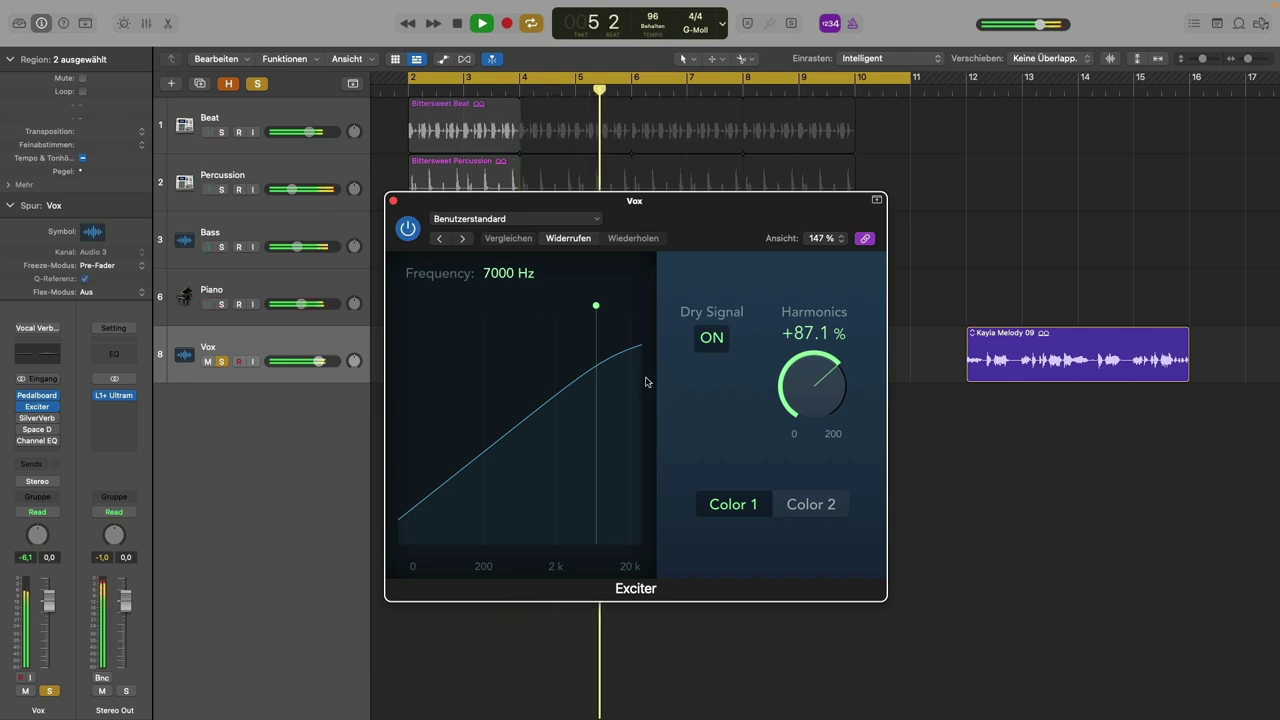
{"action": "key", "text": "space"}
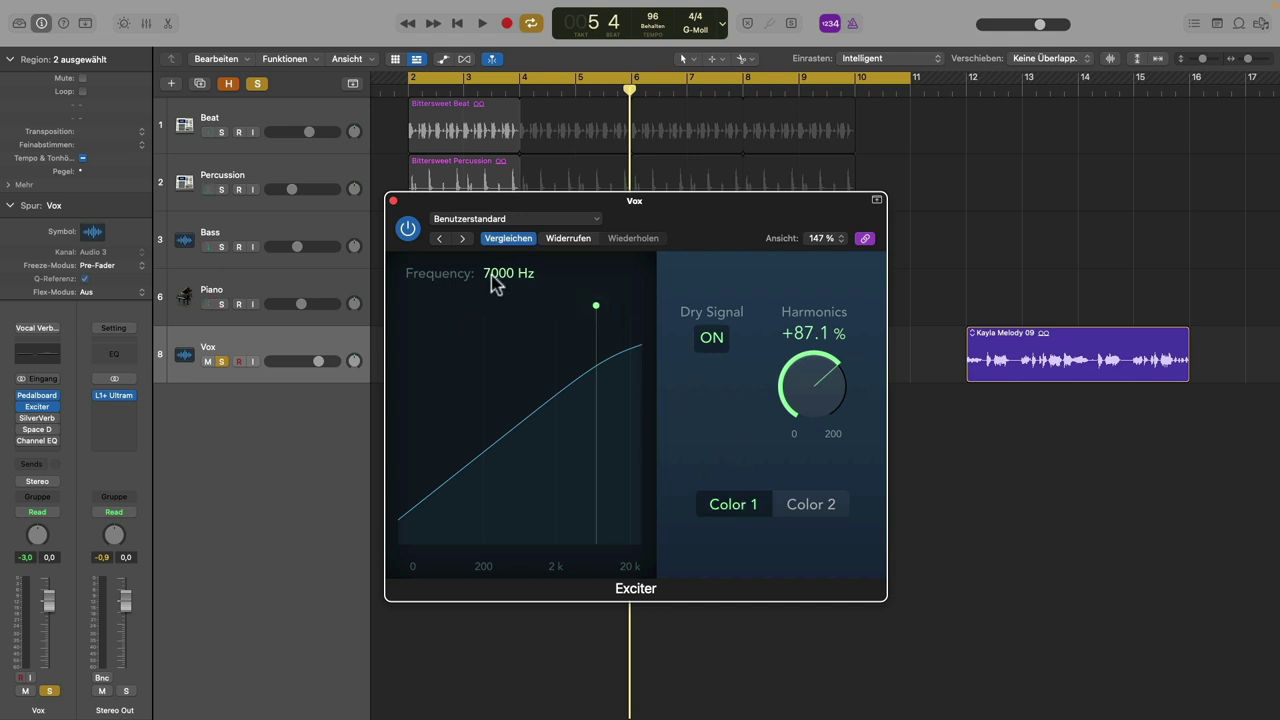
- Audition the Exciter's Color 2 mode and try its frequency handle during playback, then return to Color 1
{"action": "key", "text": "space"}
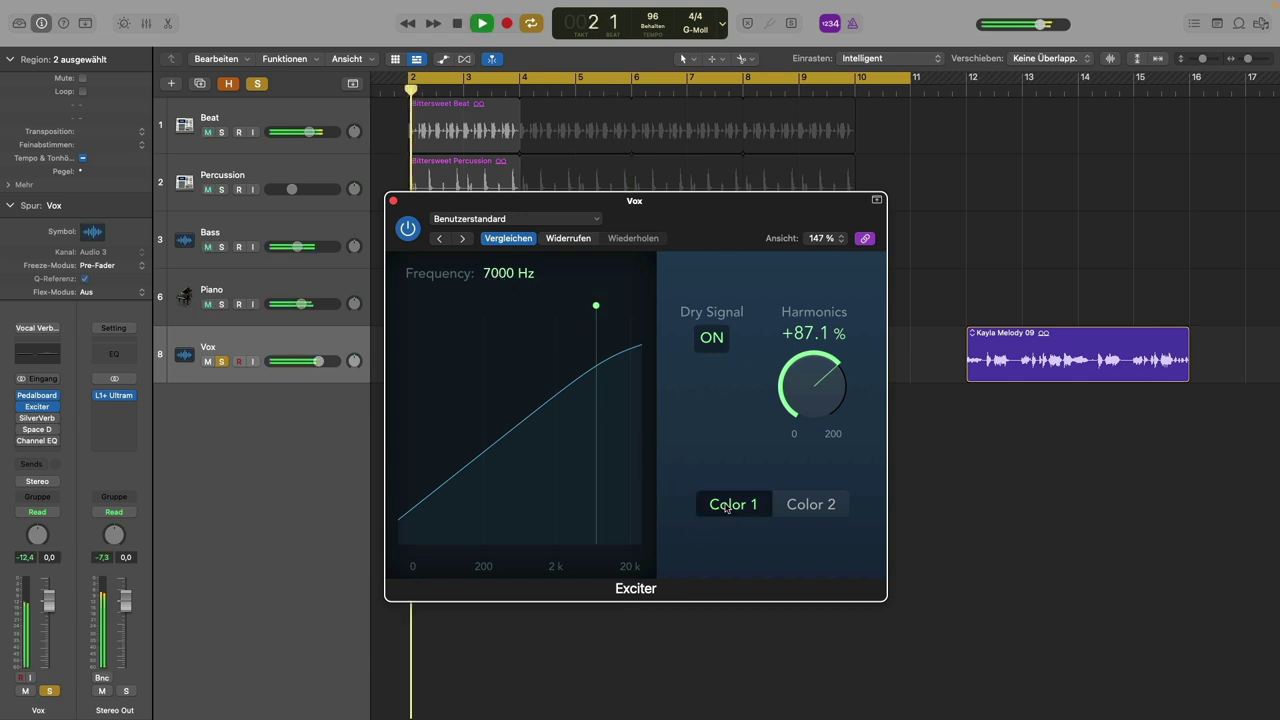
{"action": "left_click", "coordinate": [792, 508]}
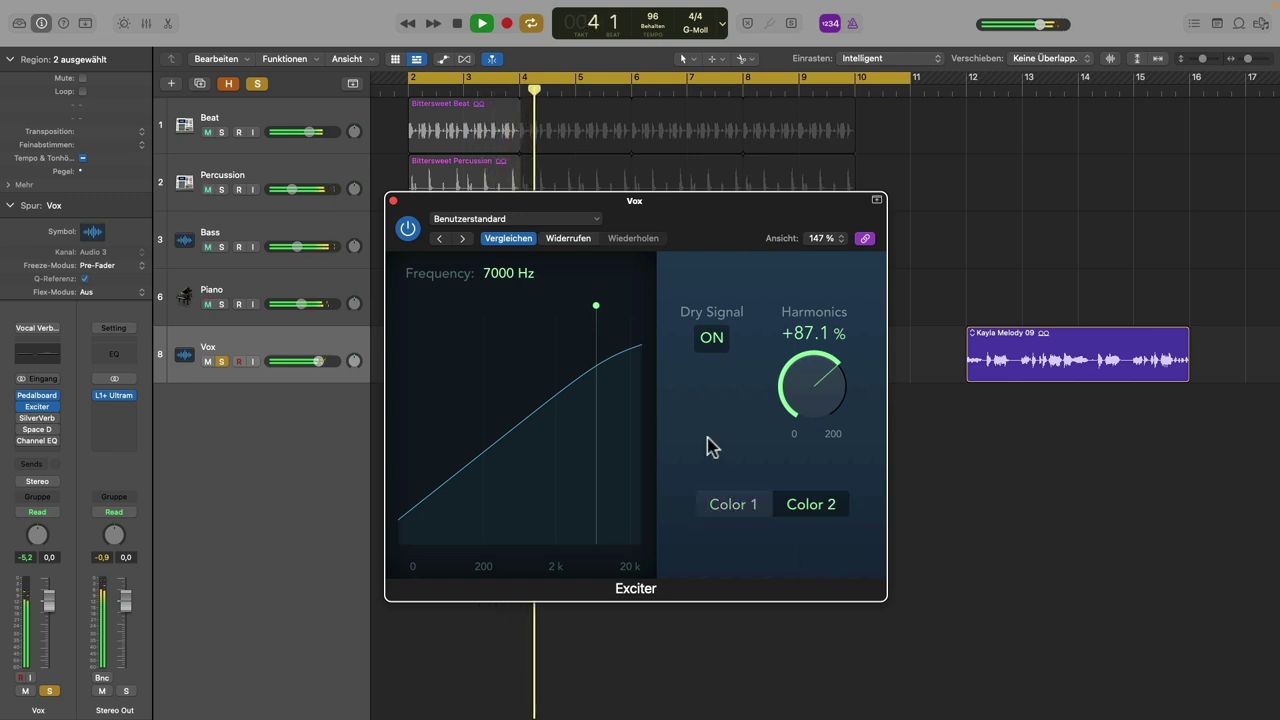
{"action": "mouse_move", "coordinate": [596, 306]}
{"action": "left_mouse_down"}
{"action": "mouse_move", "coordinate": [523, 308]}
{"action": "mouse_move", "coordinate": [593, 315]}
{"action": "left_mouse_up"}
{"action": "key", "text": "space"}
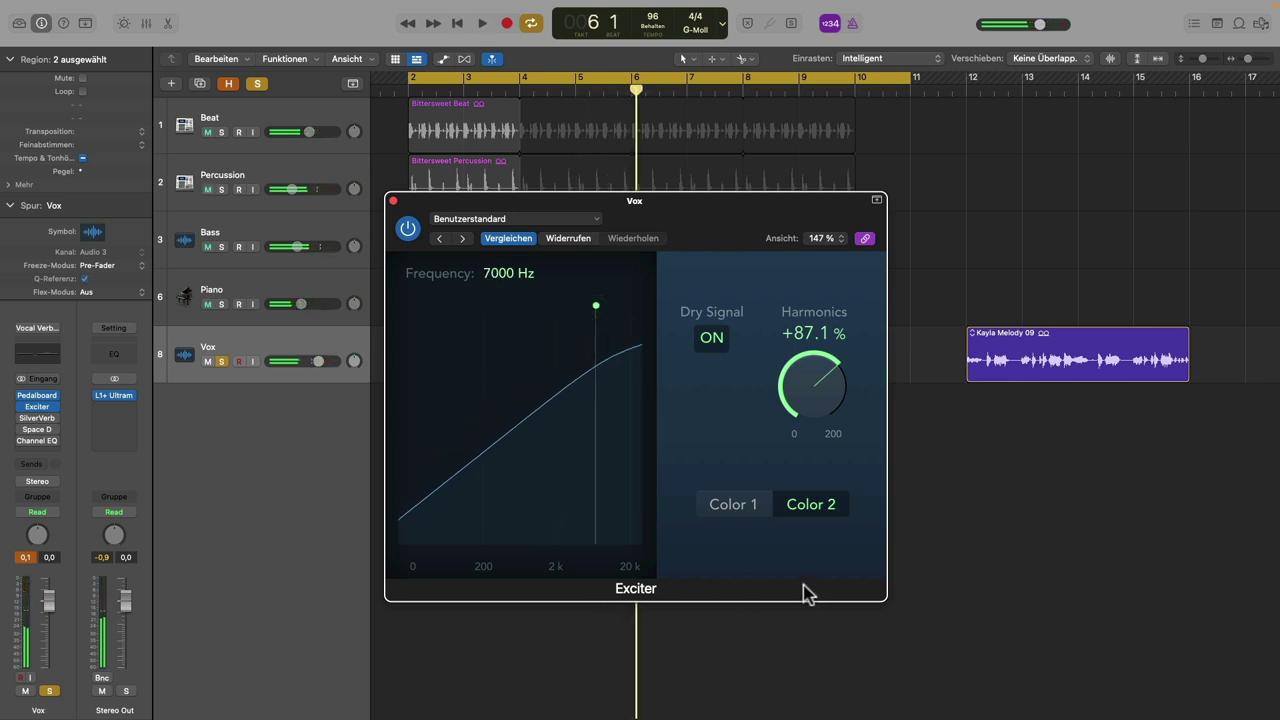
{"action": "left_click", "coordinate": [760, 512]}
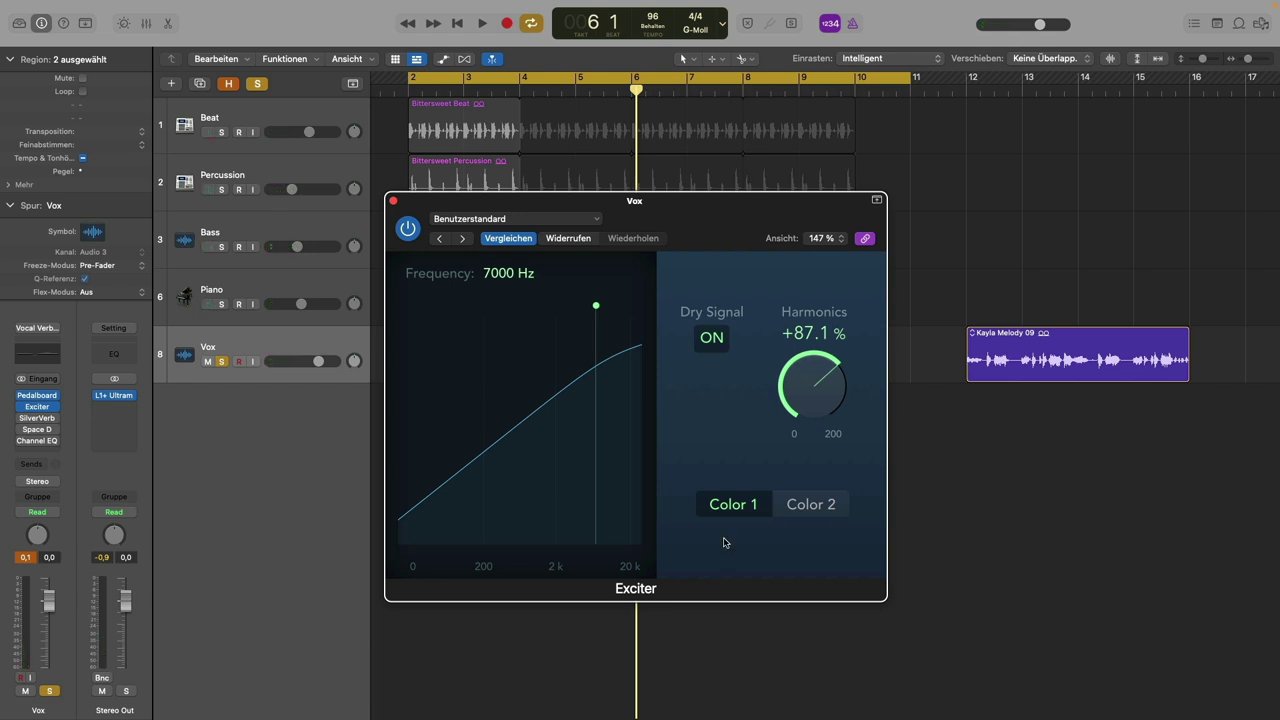
- Open the SilverVerb on the Vox track and enable it during playback to compare the vocal with and without it
{"action": "left_click", "coordinate": [31, 419]}
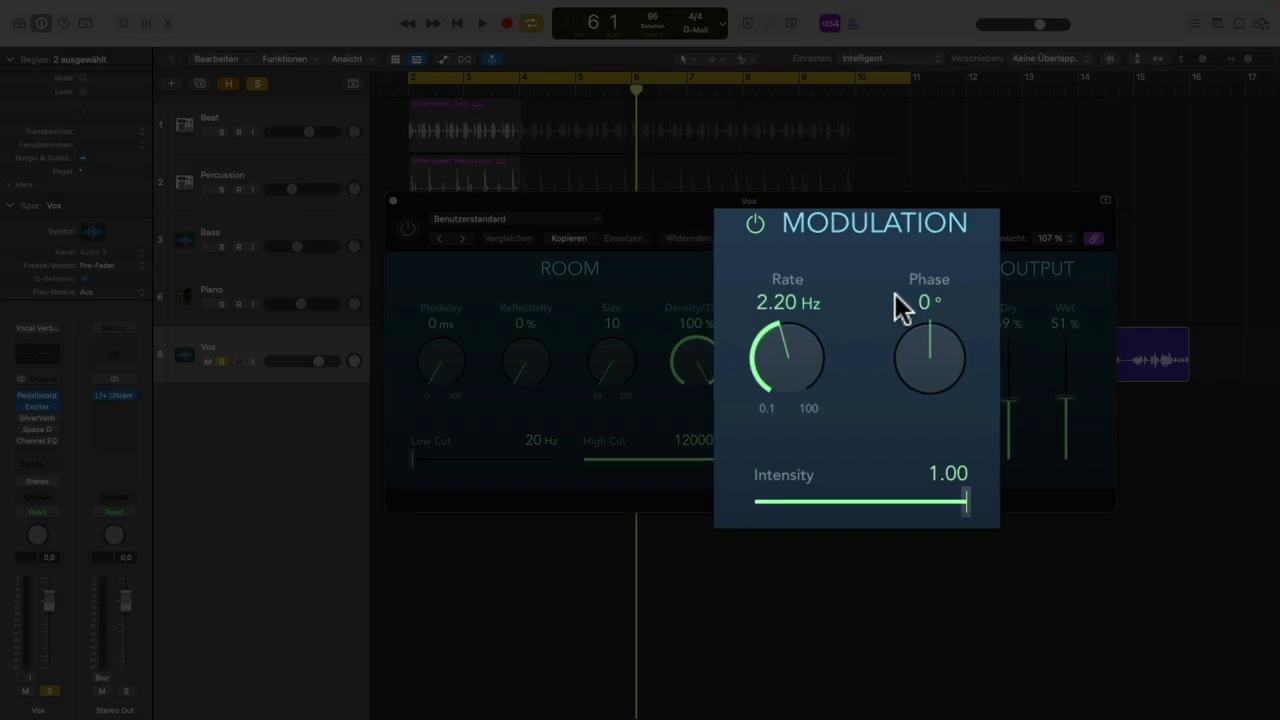
{"action": "key", "text": "space"}
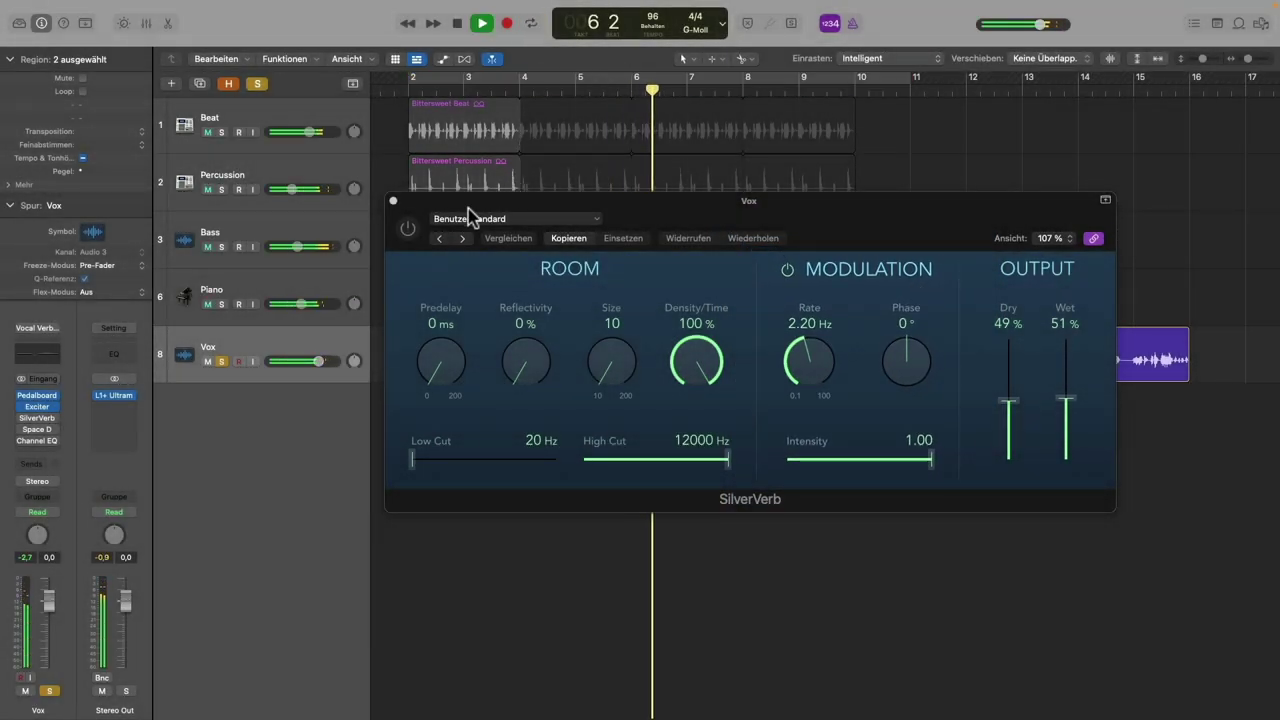
{"action": "left_click", "coordinate": [408, 228]}
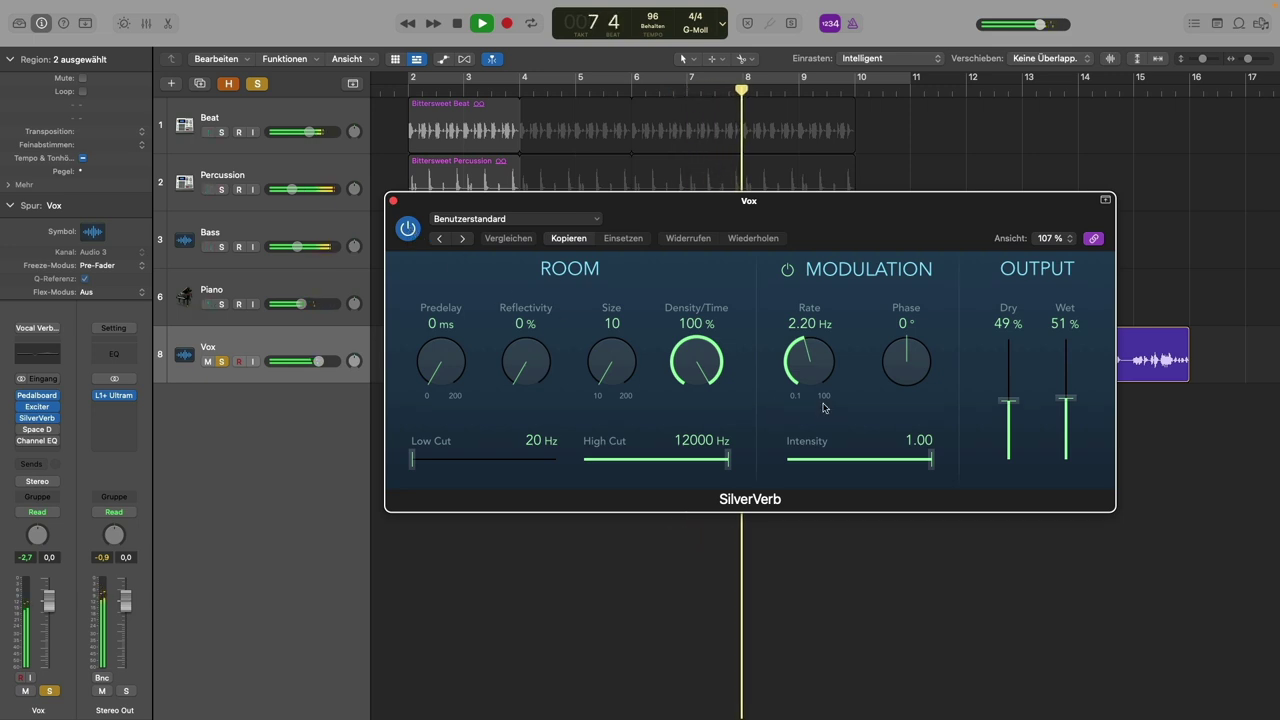
{"action": "key", "text": "space"}
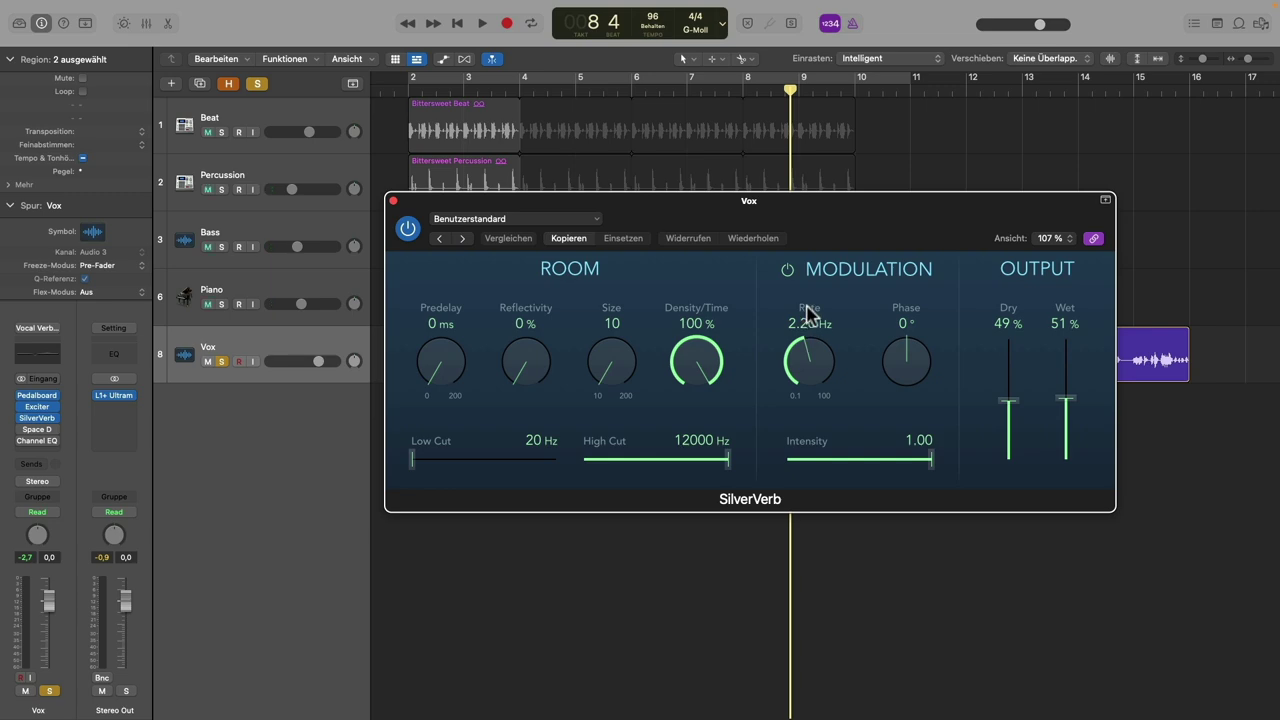
- Play from bar 4 while sweeping the SilverVerb's modulation rate, then return it to 2.20 Hz
{"action": "left_click", "coordinate": [520, 88]}
{"action": "key", "text": "space"}
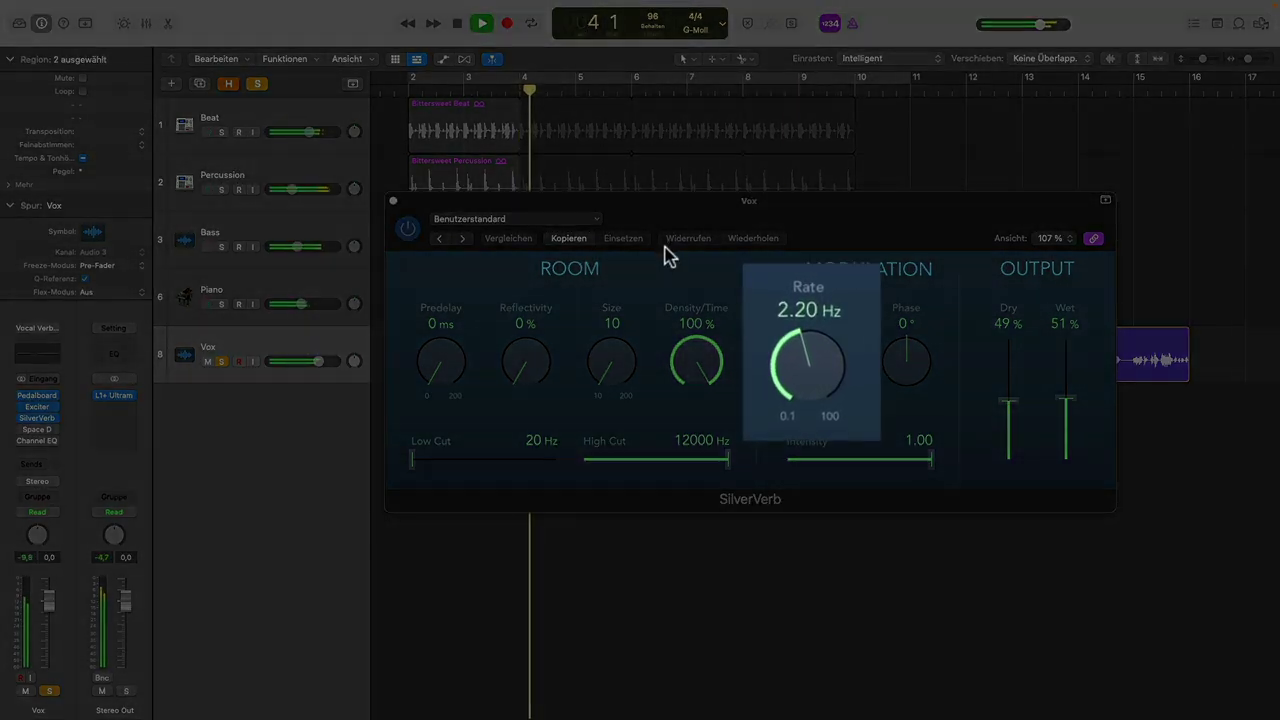
{"action": "left_click_drag", "start_coordinate": [797, 384], "coordinate": [808, 448]}
{"action": "left_click_drag", "start_coordinate": [804, 384], "coordinate": [784, 334]}
{"action": "key", "text": "space"}
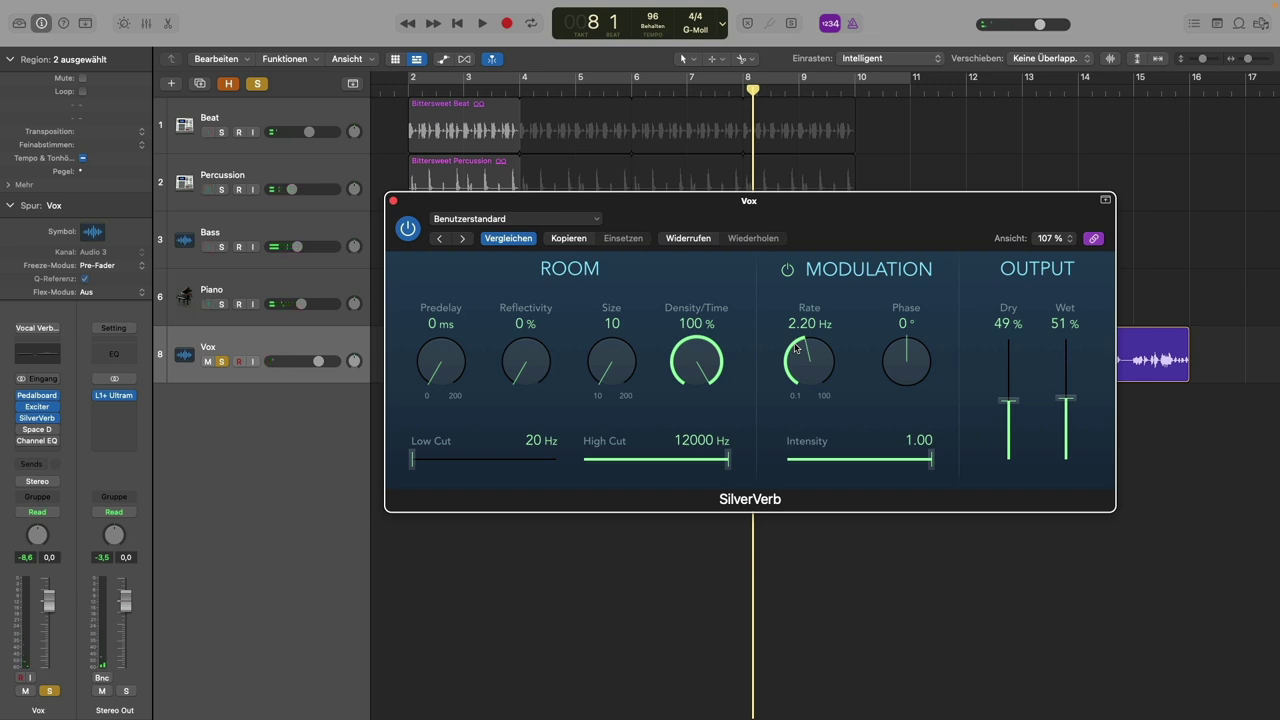
- Open Space Designer on the Vox track, enable it during playback and set its Wet level to -19.5 dB
{"action": "left_click", "coordinate": [38, 430]}
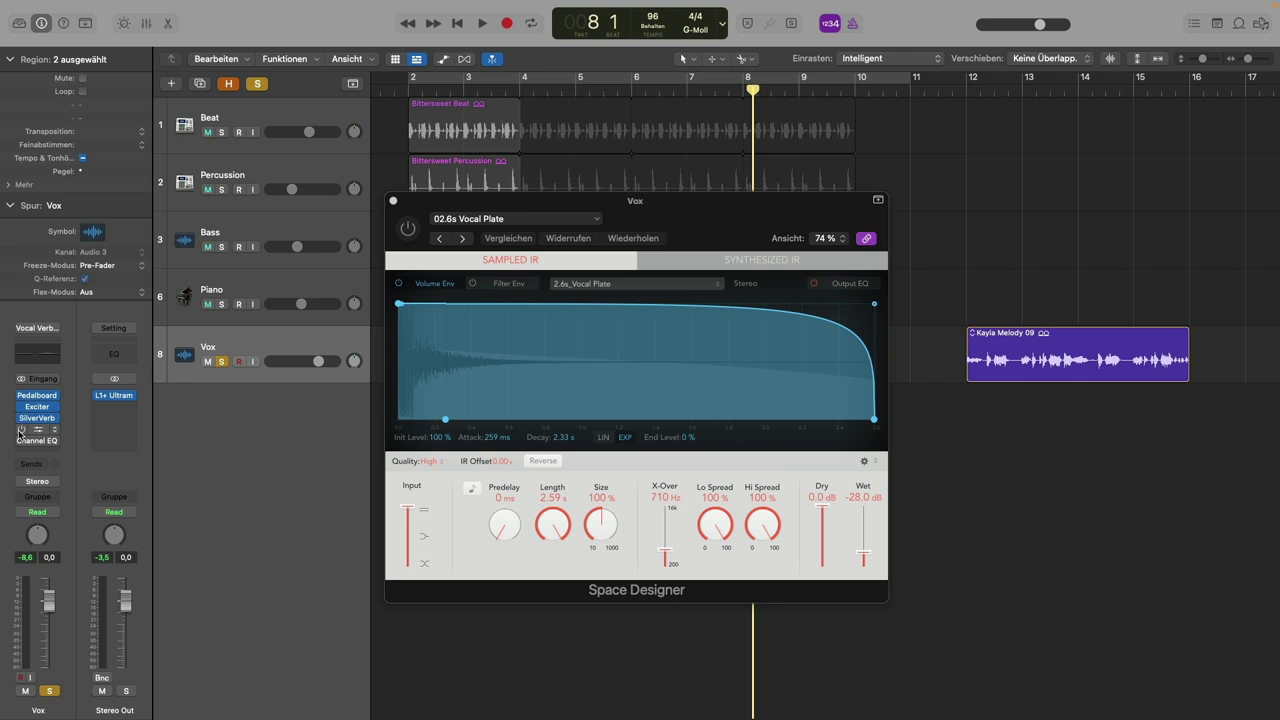
{"action": "key", "text": "space"}
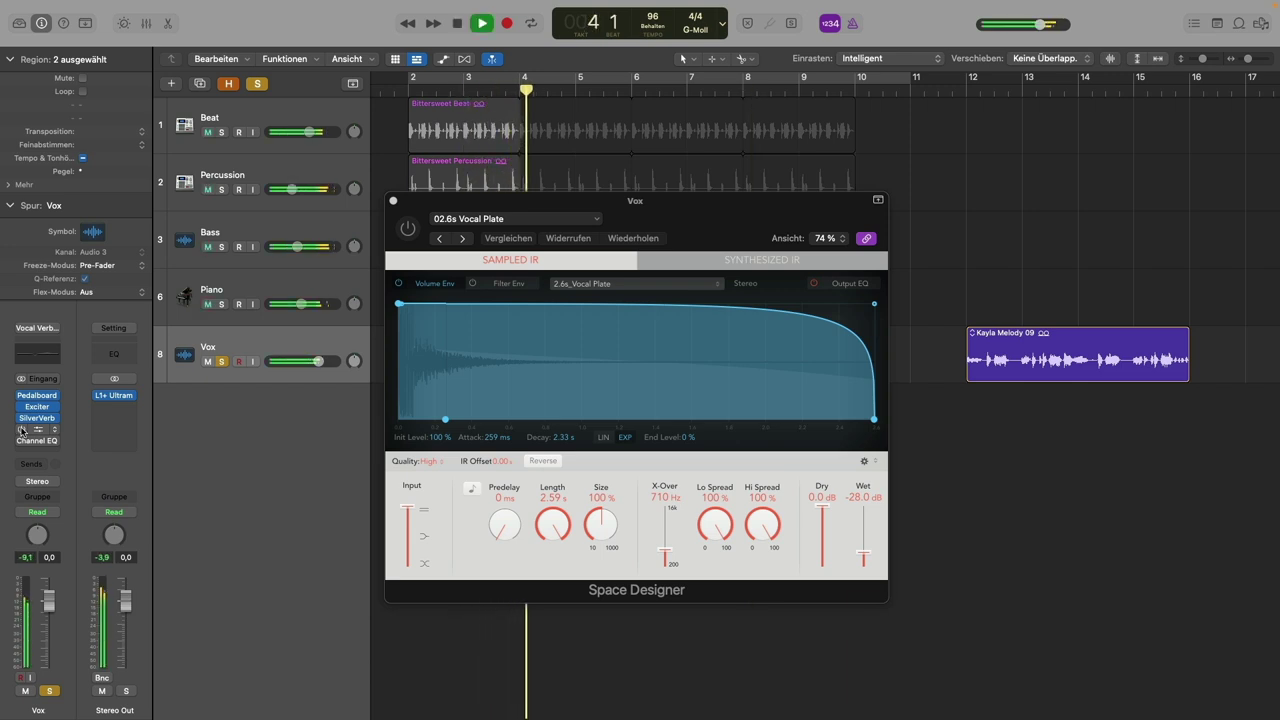
{"action": "left_click", "coordinate": [21, 429]}
{"action": "left_click_drag", "start_coordinate": [864, 553], "coordinate": [859, 548]}
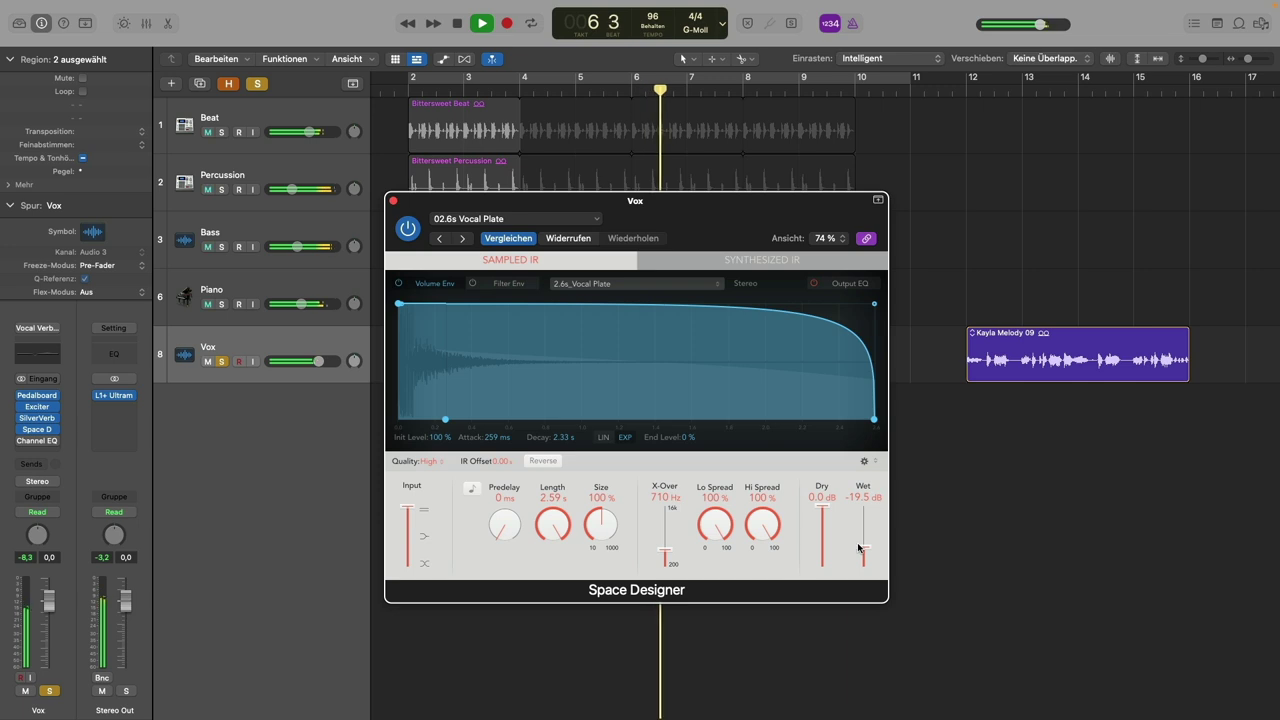
{"action": "key", "text": "space"}
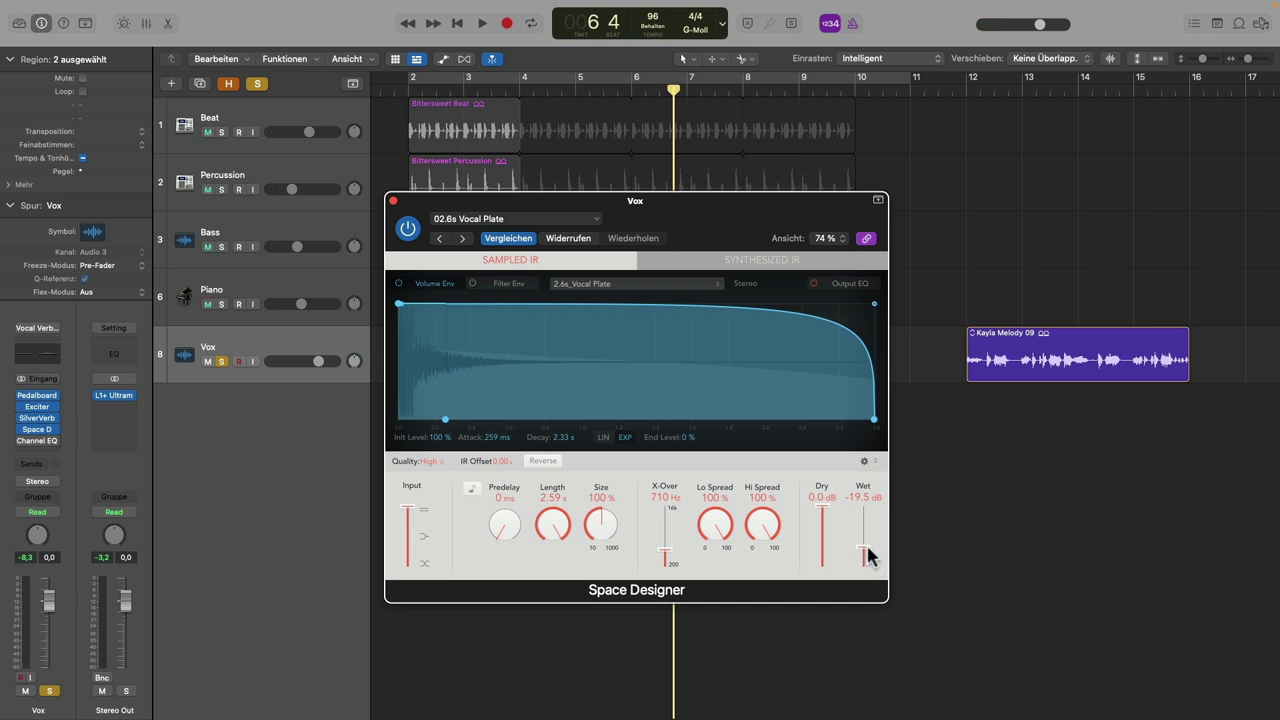
- Open the Vox track's Channel EQ, enable it and enlarge its window to a 102% view
{"action": "left_click", "coordinate": [39, 440]}
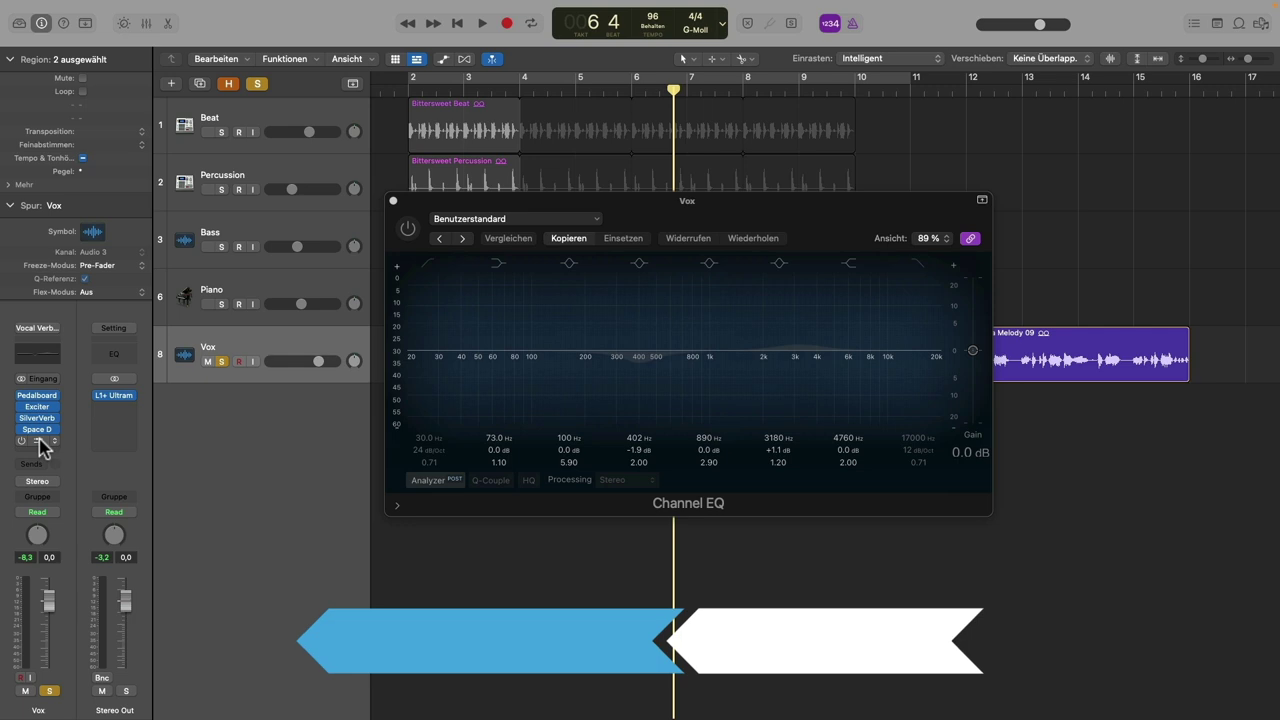
{"action": "left_click", "coordinate": [408, 228]}
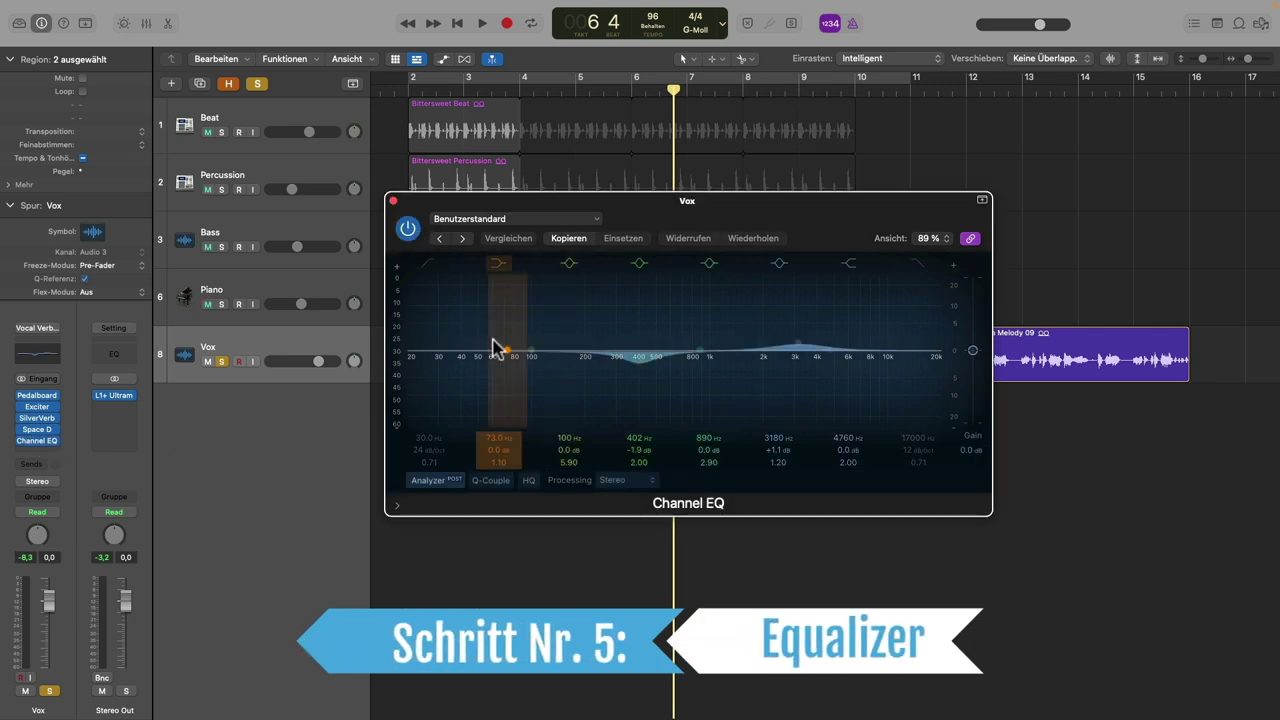
{"action": "left_click_drag", "start_coordinate": [988, 512], "coordinate": [1050, 568]}
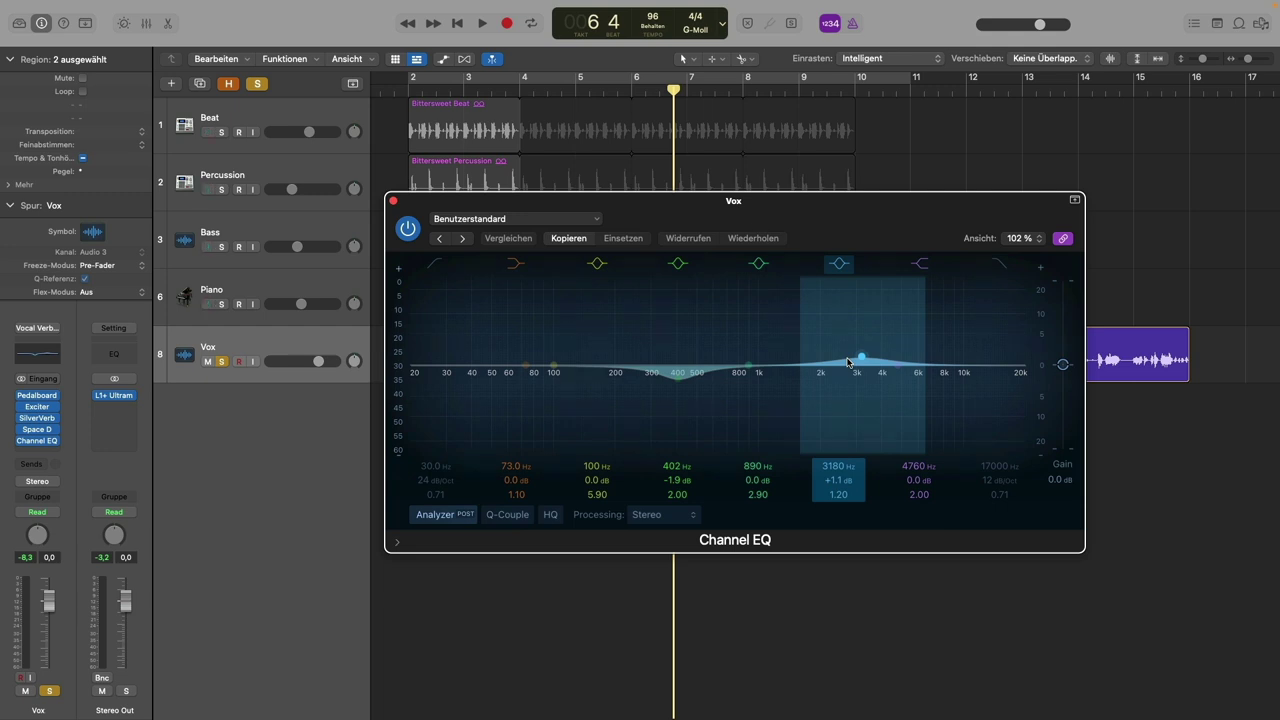
- Unsolo the Vox track, bypass all five of its plug-ins and play the full mix from bar 2
{"action": "left_click", "coordinate": [222, 362]}
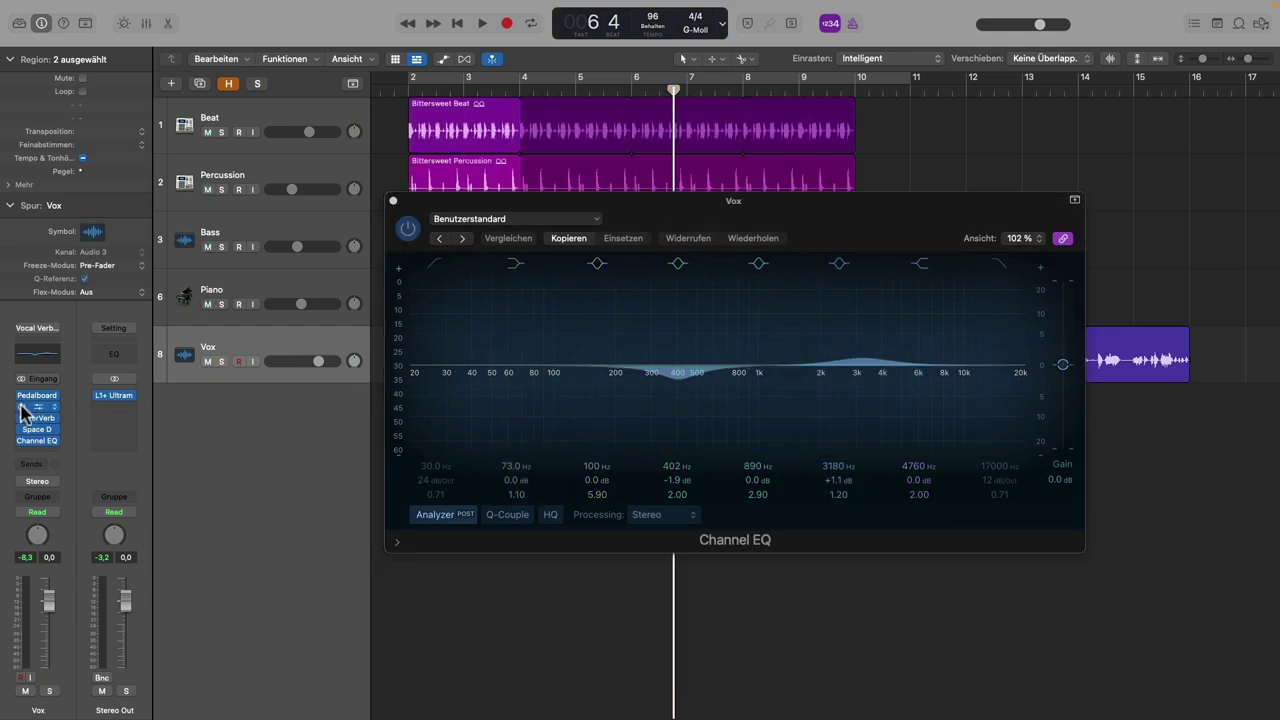
{"action": "left_click", "coordinate": [21, 442], "text": "alt"}
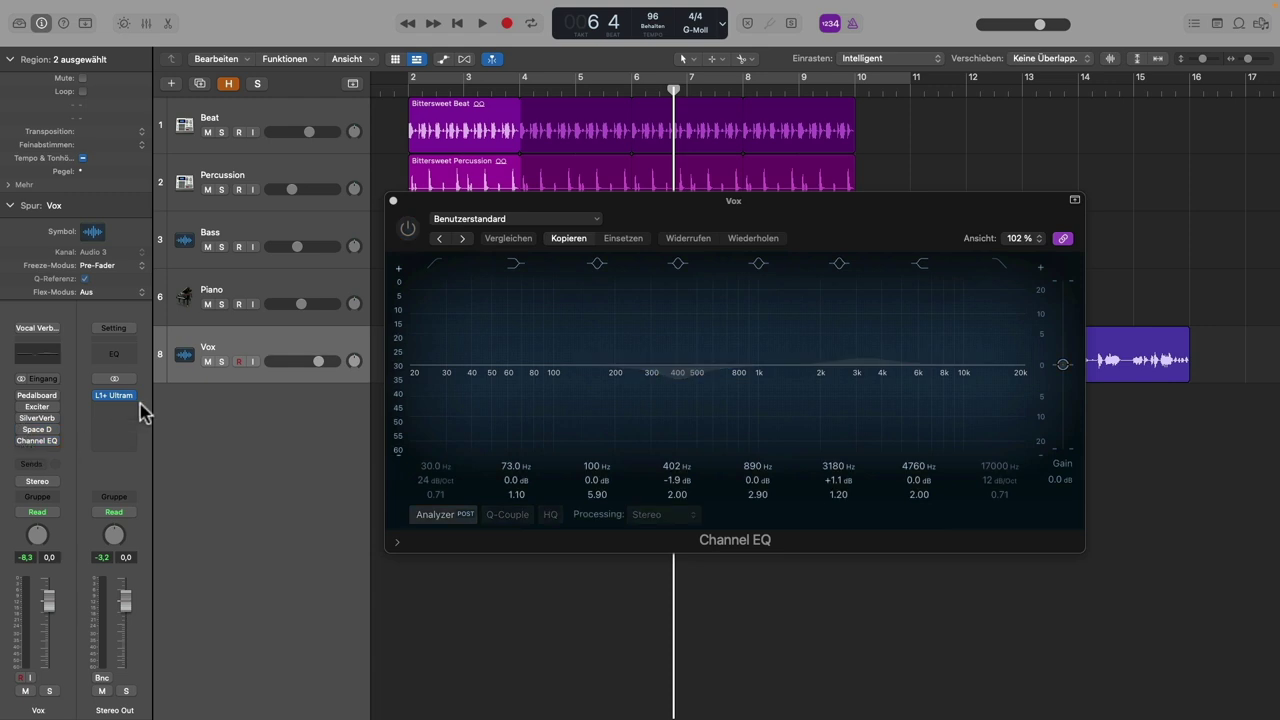
{"action": "key", "text": "shift+space"}
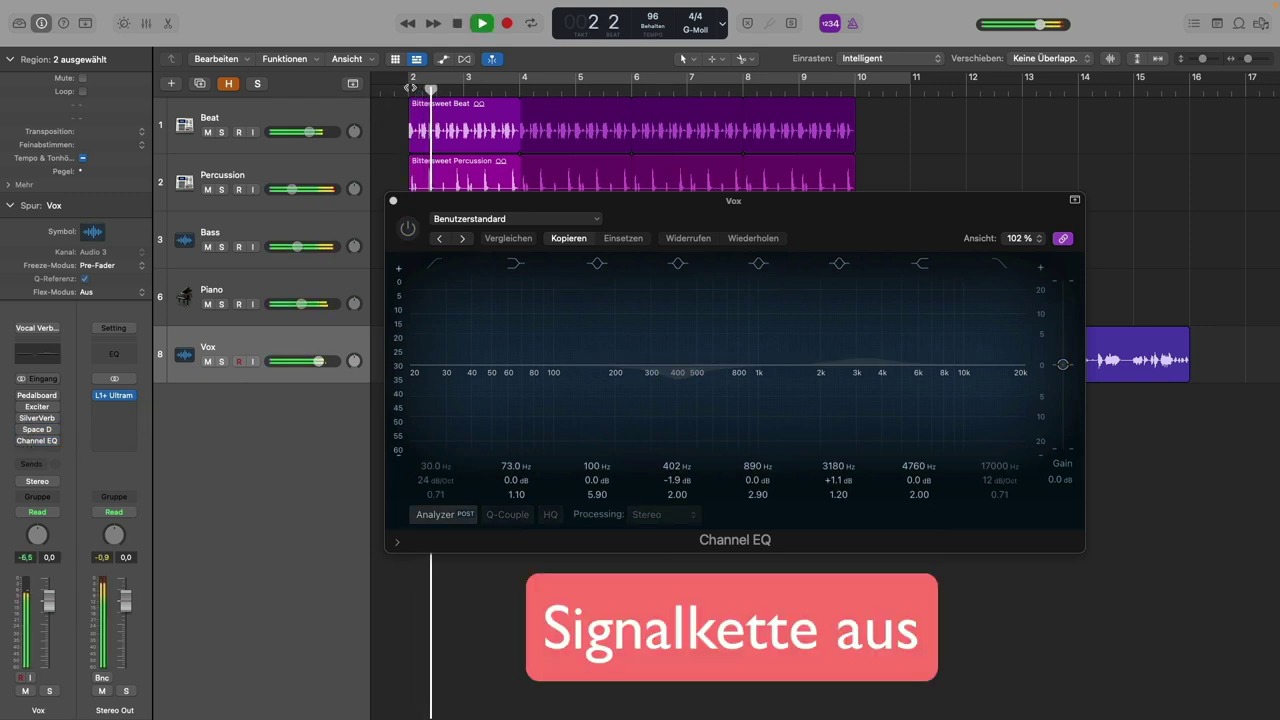
- Re-enable the whole Vox effect chain and audition the mix from bar 2 with cycle mode off
{"action": "mouse_move", "coordinate": [22, 397]}
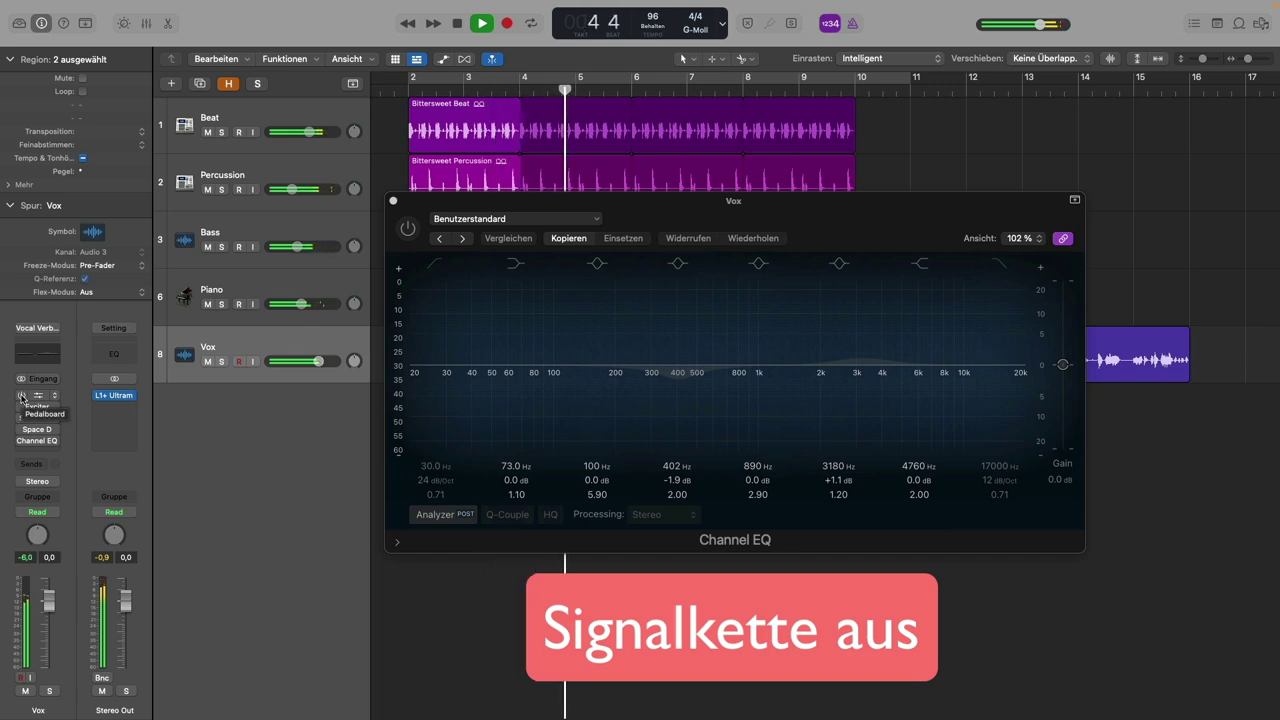
{"action": "left_click", "coordinate": [22, 397]}
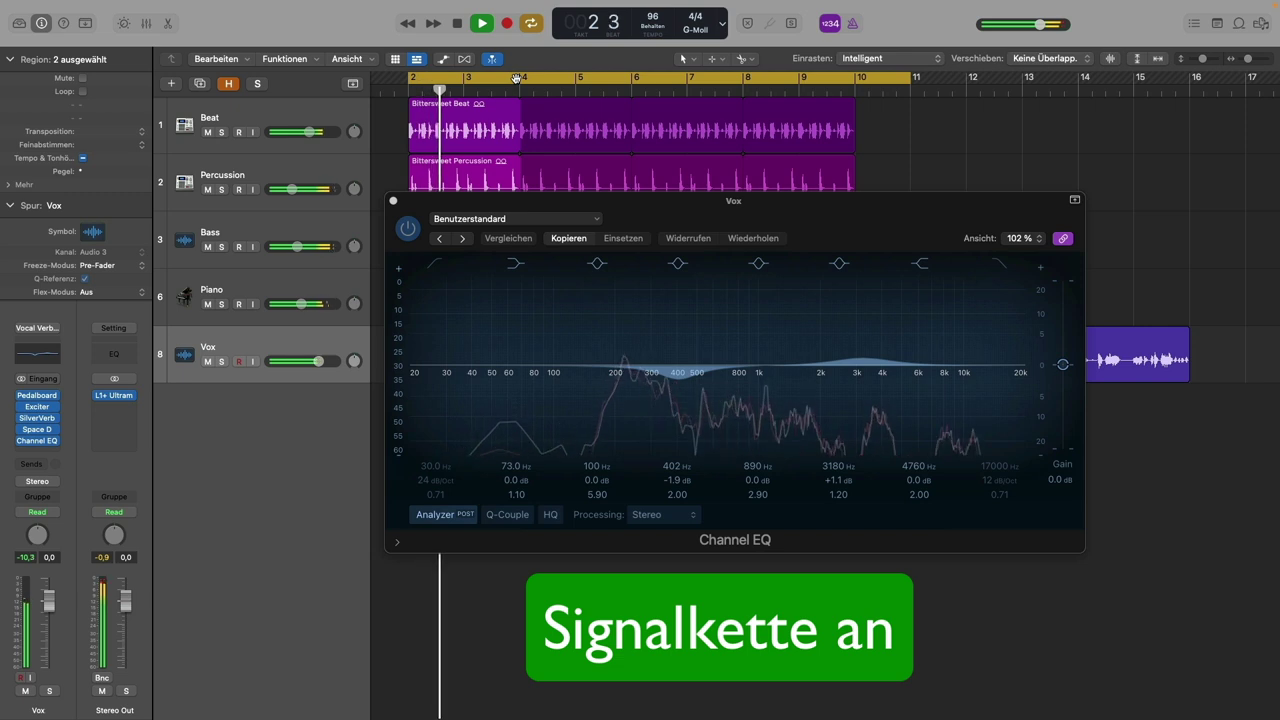
{"action": "left_click", "coordinate": [697, 80]}
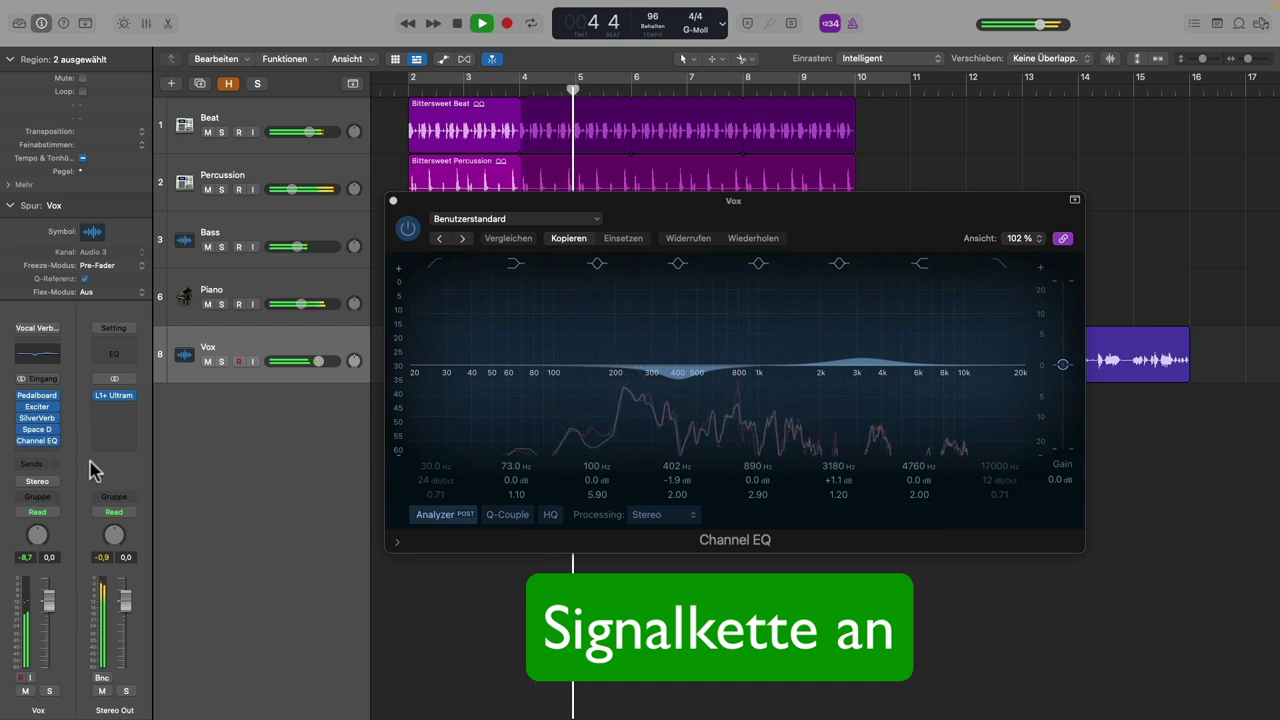
- View the Vox track's Pedalboard, Exciter, SilverVerb and Space Designer settings one after another during playback
{"action": "left_click", "coordinate": [35, 397]}
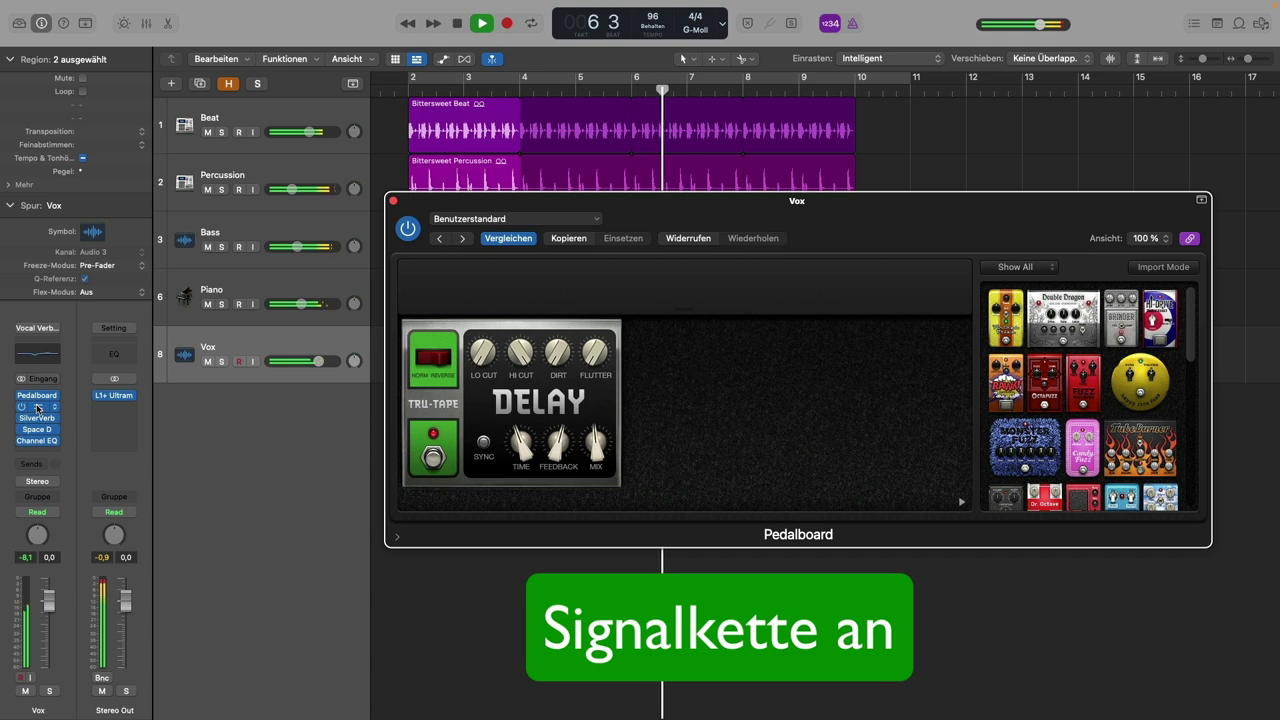
{"action": "left_click", "coordinate": [37, 407]}
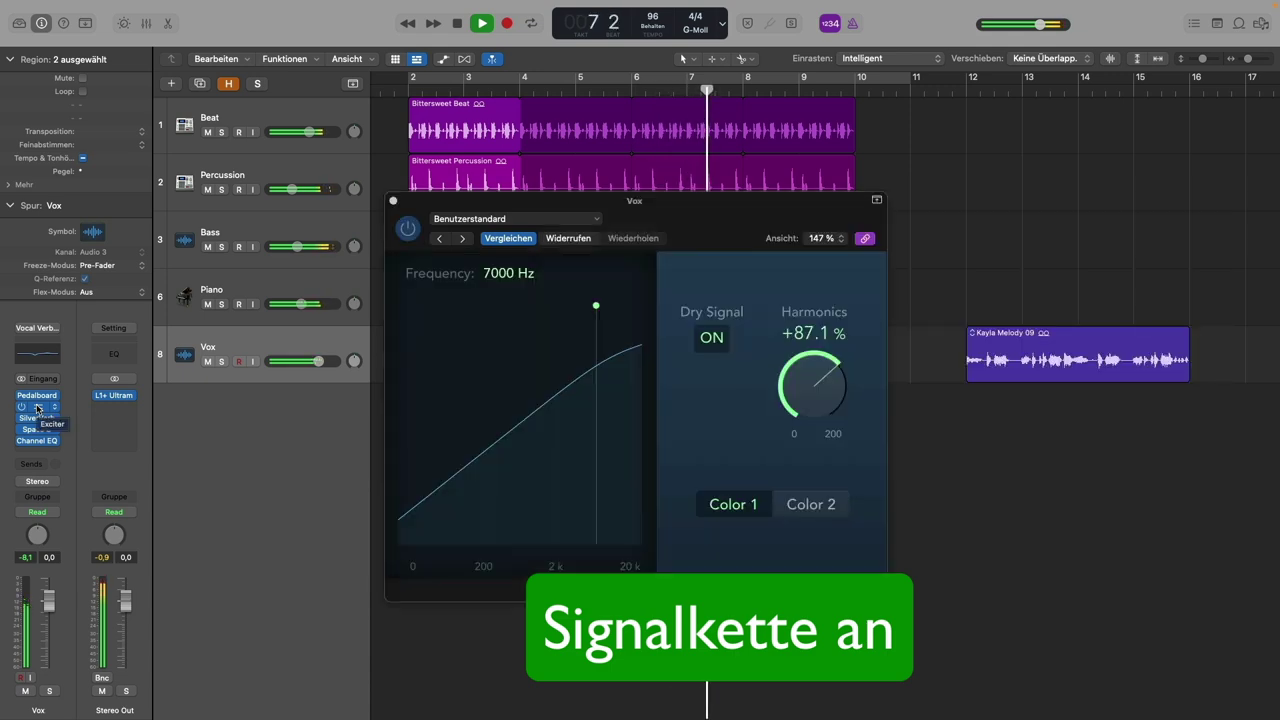
{"action": "left_click", "coordinate": [37, 418]}
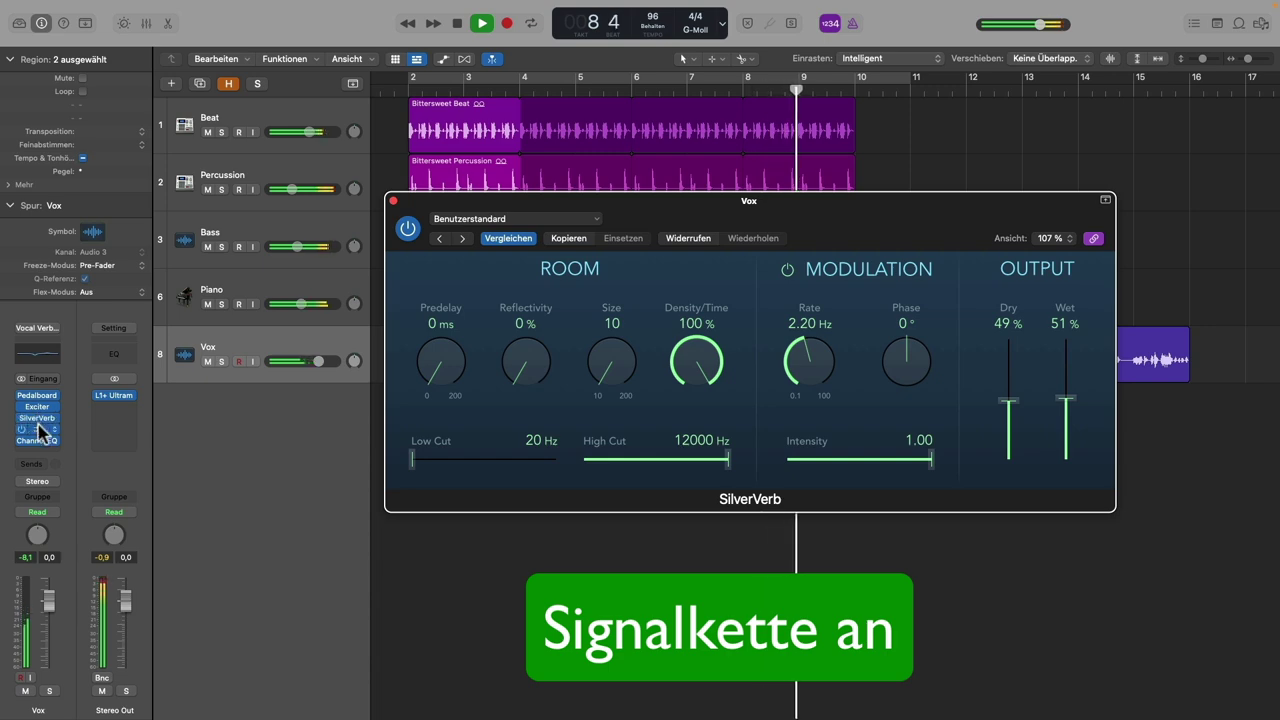
{"action": "left_click", "coordinate": [38, 429]}
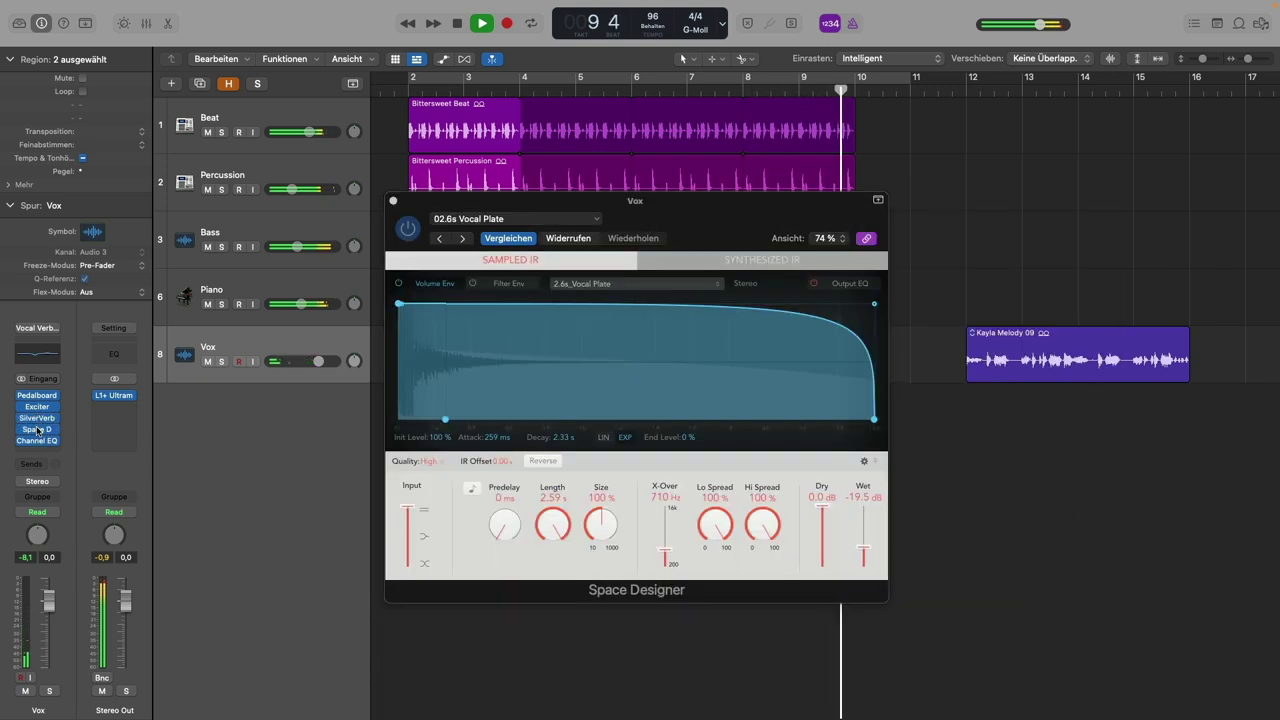